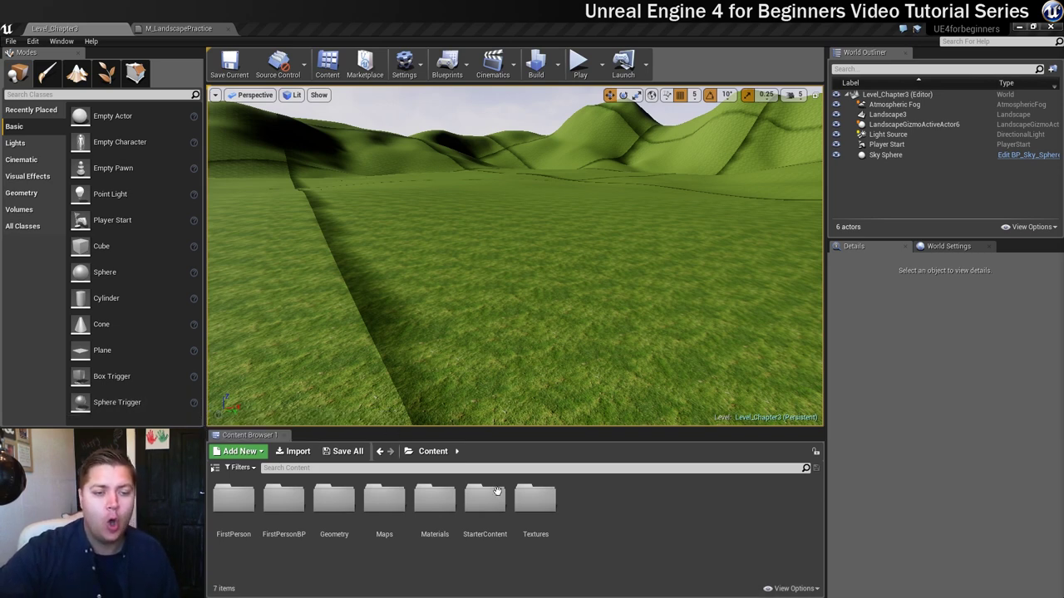
Open the Textures folder to reveal the Dirt, Grass, Grass2 and RockTerrain textures.
double_click(535, 499)
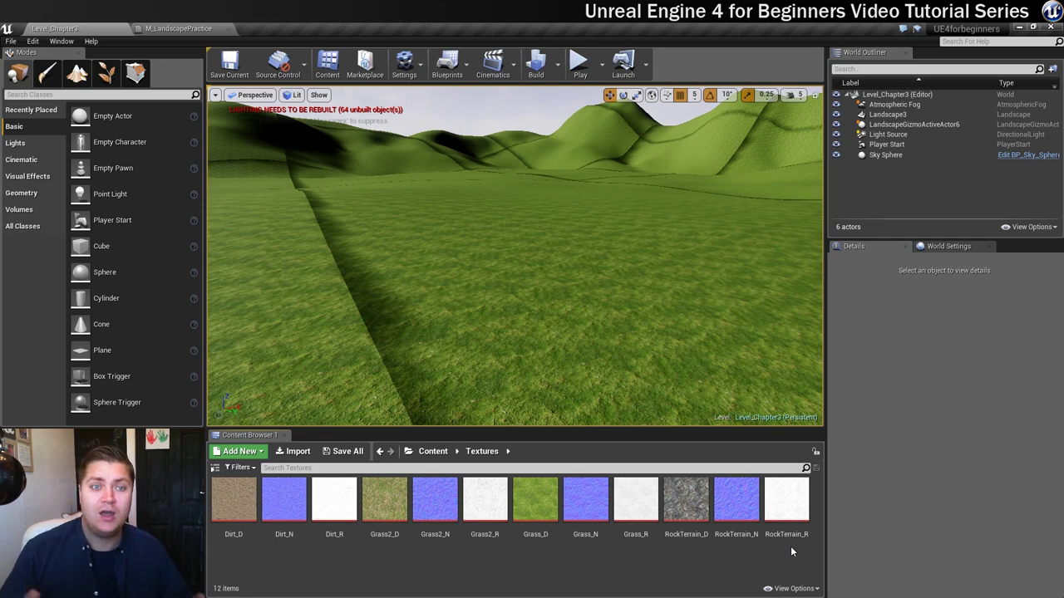
Create a new Material asset inside Content > Materials and name it M_LandscapeNew.
left_click(433, 451)
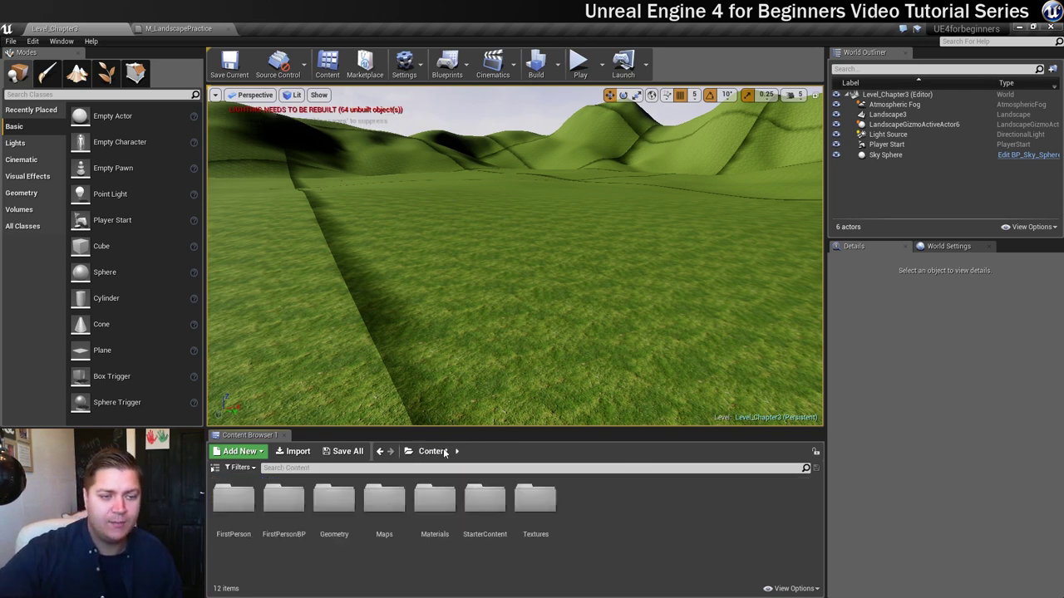
double_click(428, 504)
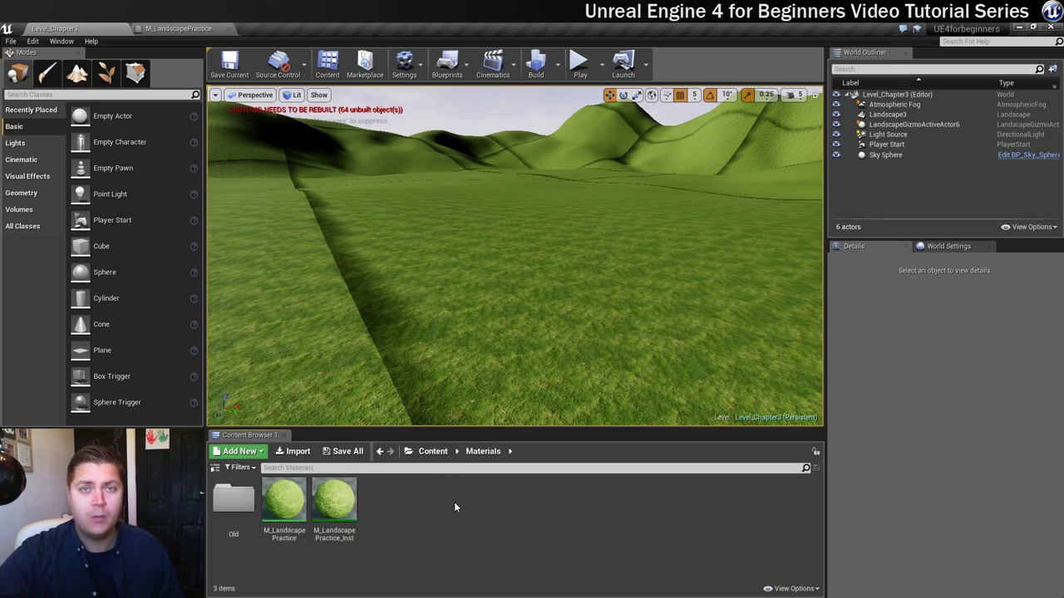
right_click(402, 517)
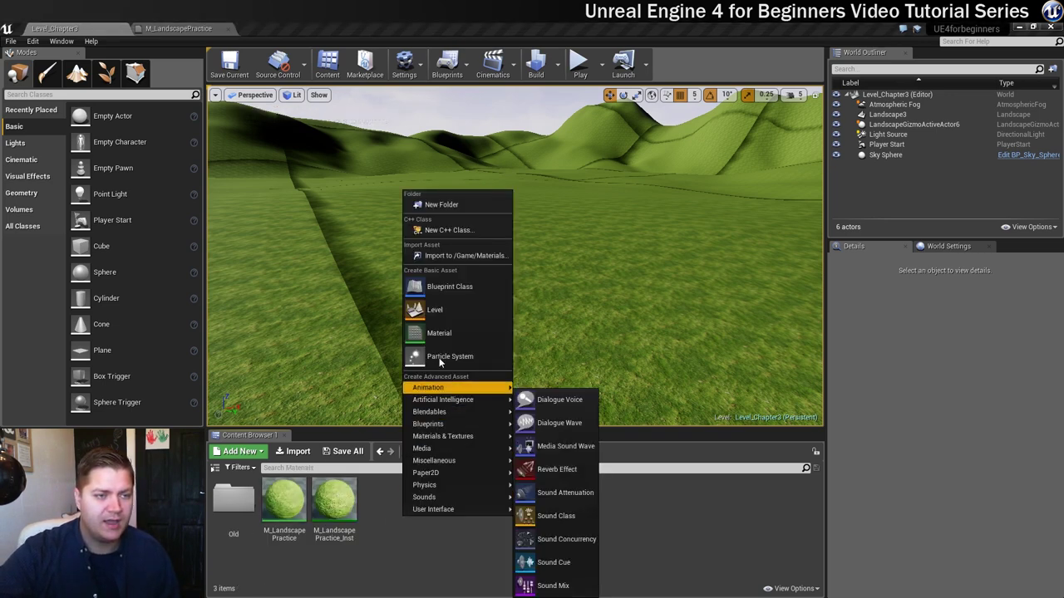
left_click(439, 332)
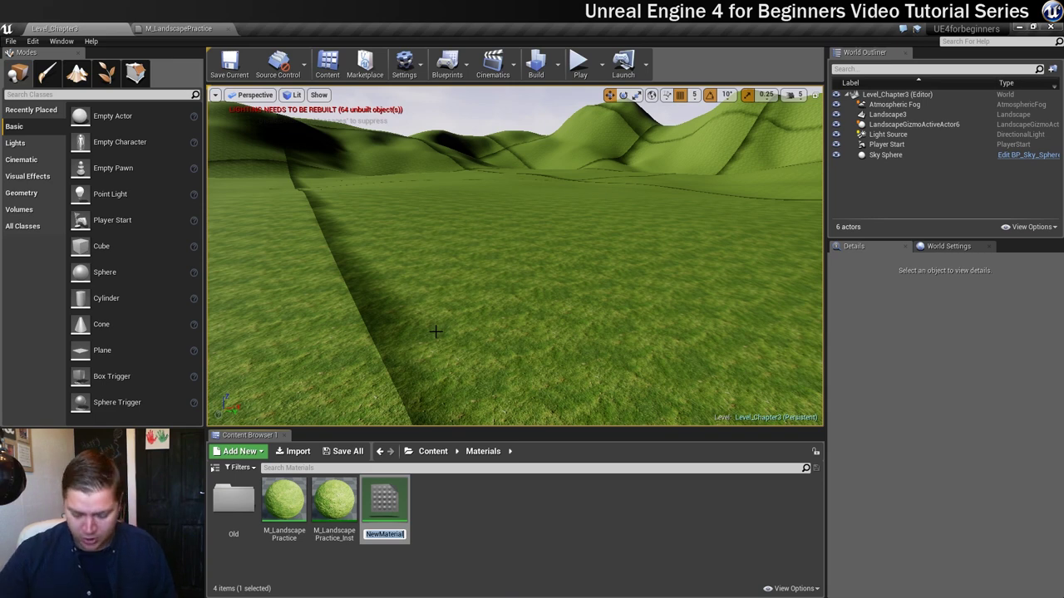
type("M")
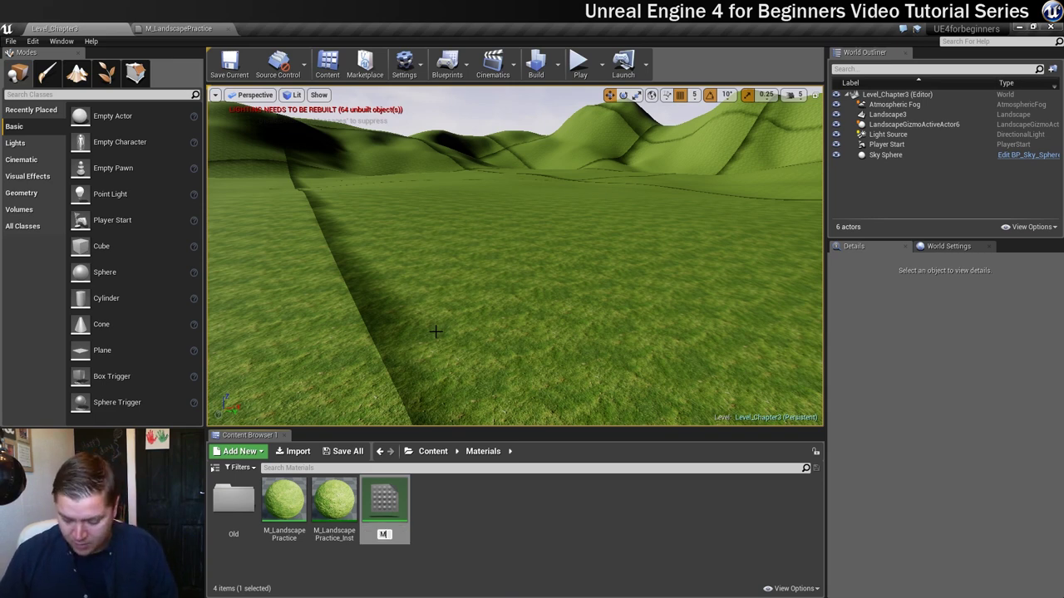
type("_Landscape")
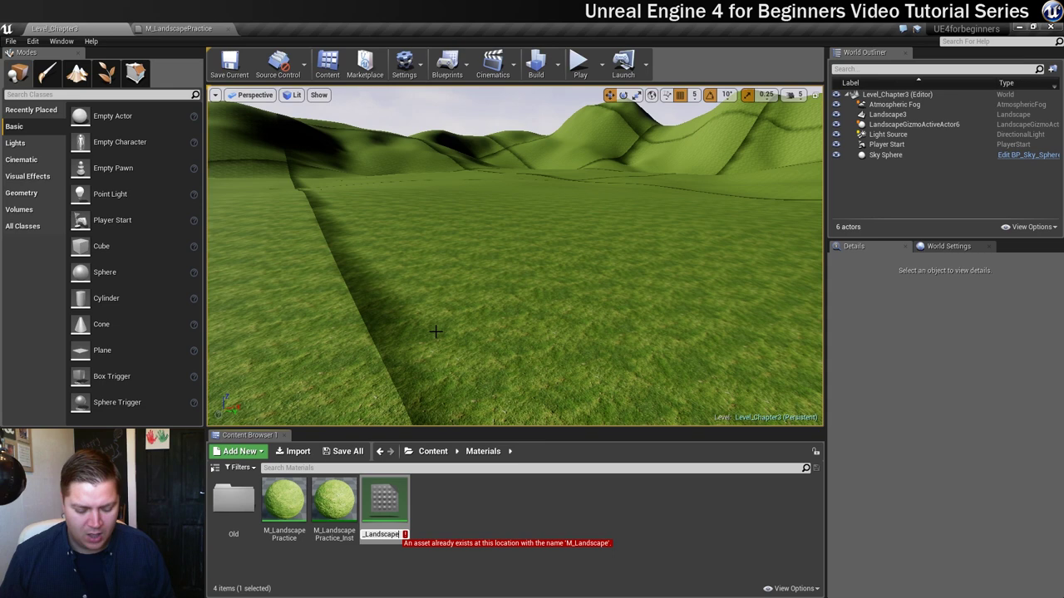
type("New")
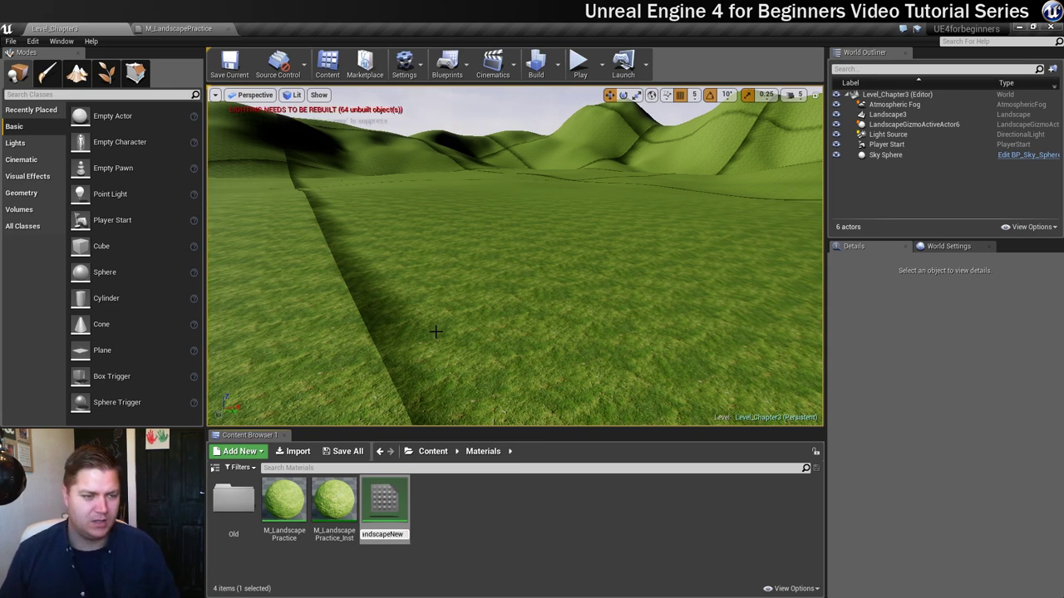
key("Return")
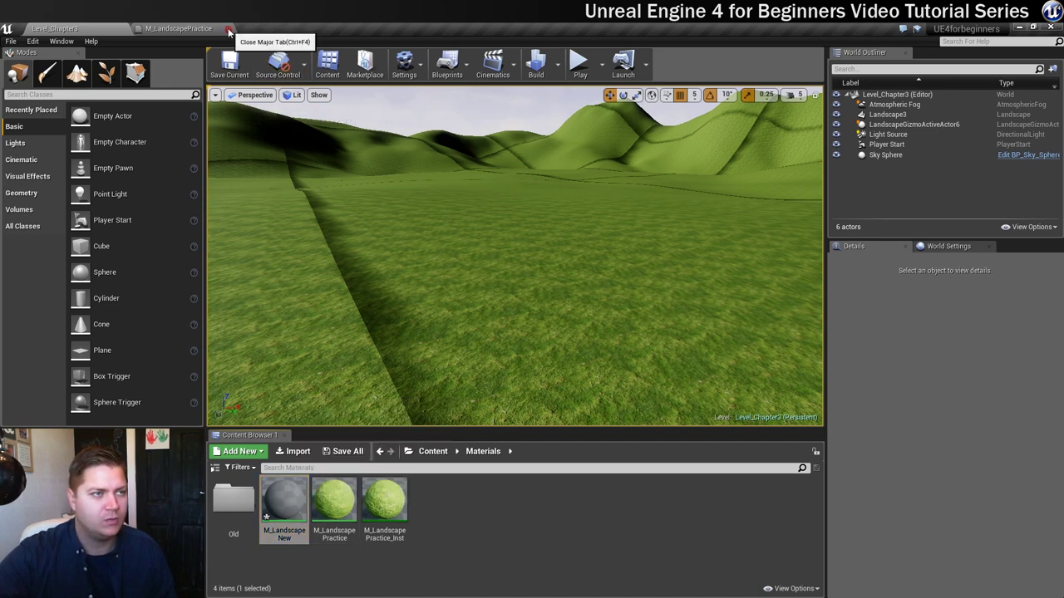
Open M_LandscapeNew in the material editor and place a LandscapeLayerBlend node in the graph.
double_click(284, 503)
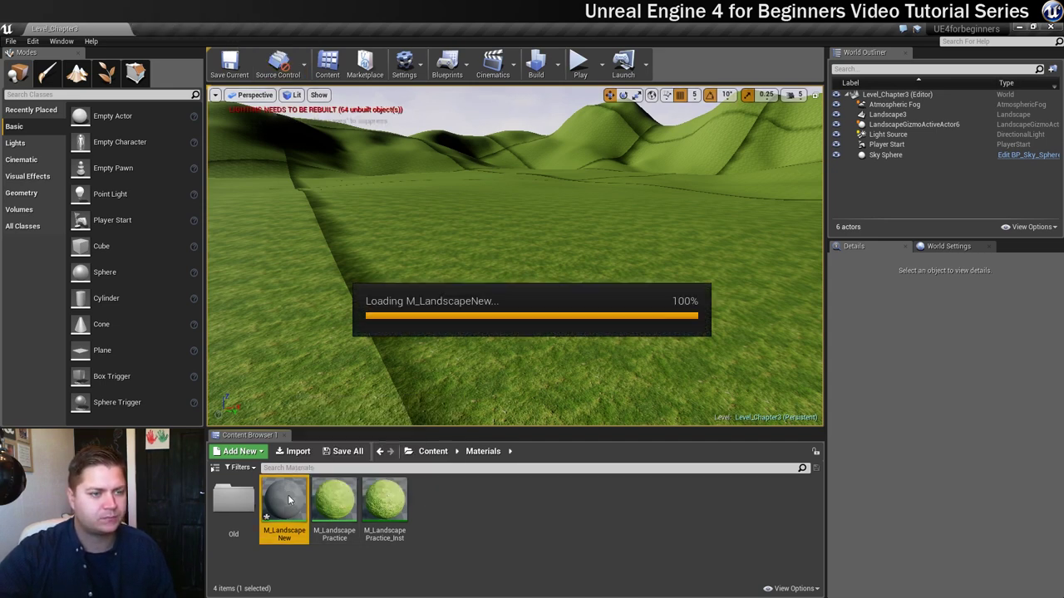
right_click_drag(646, 238, 656, 246)
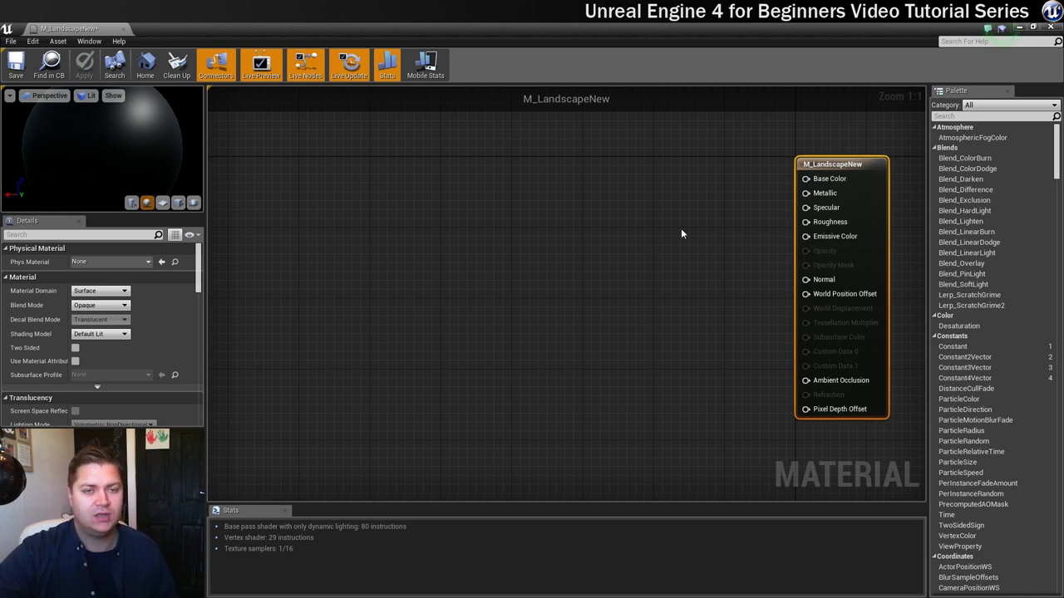
right_click(681, 233)
type("land")
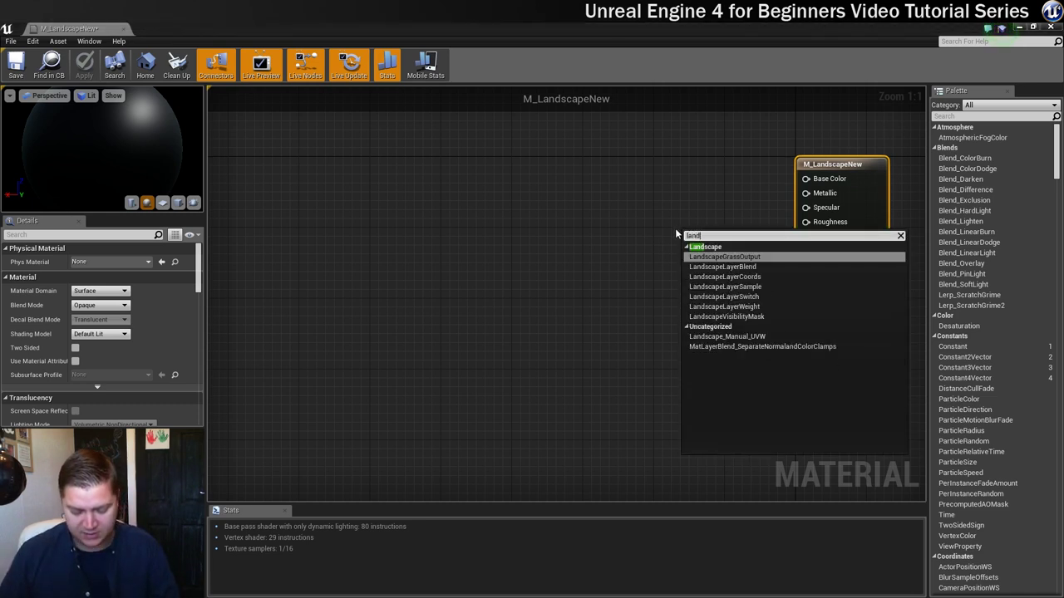
type("scape")
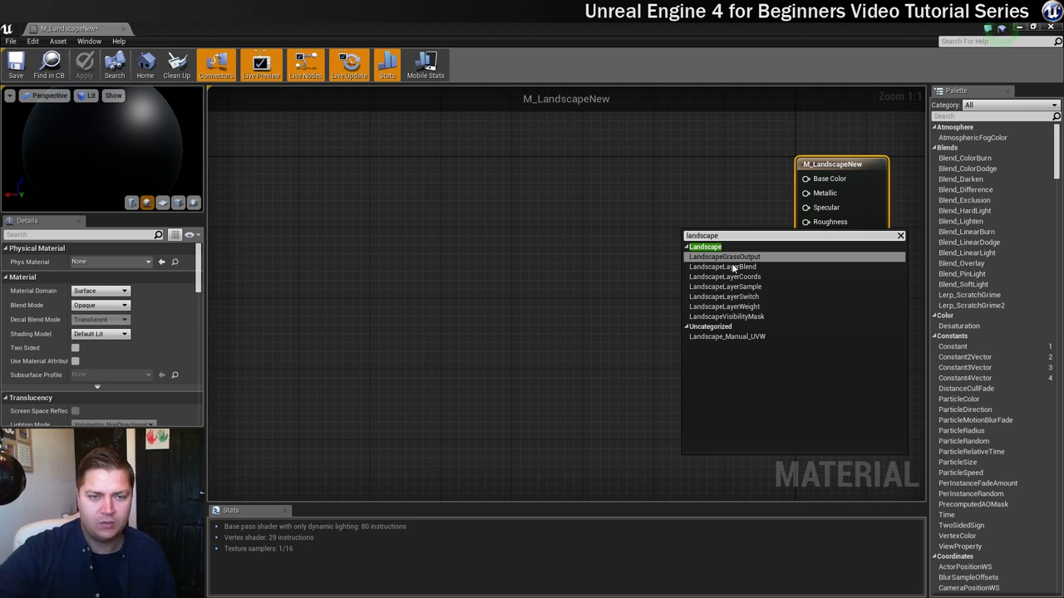
left_click(733, 267)
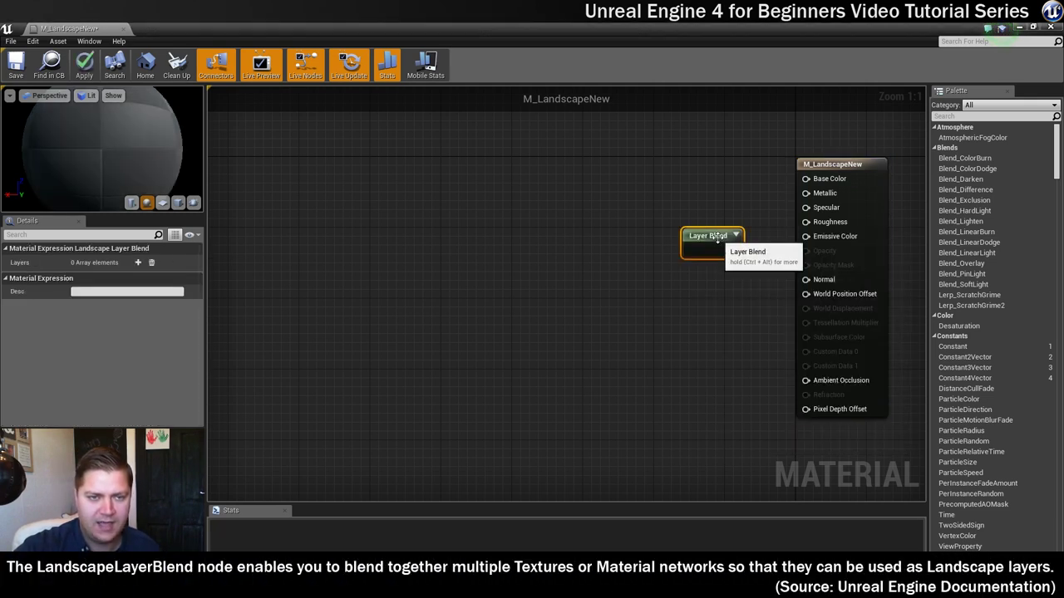
left_click_drag(716, 237, 680, 200)
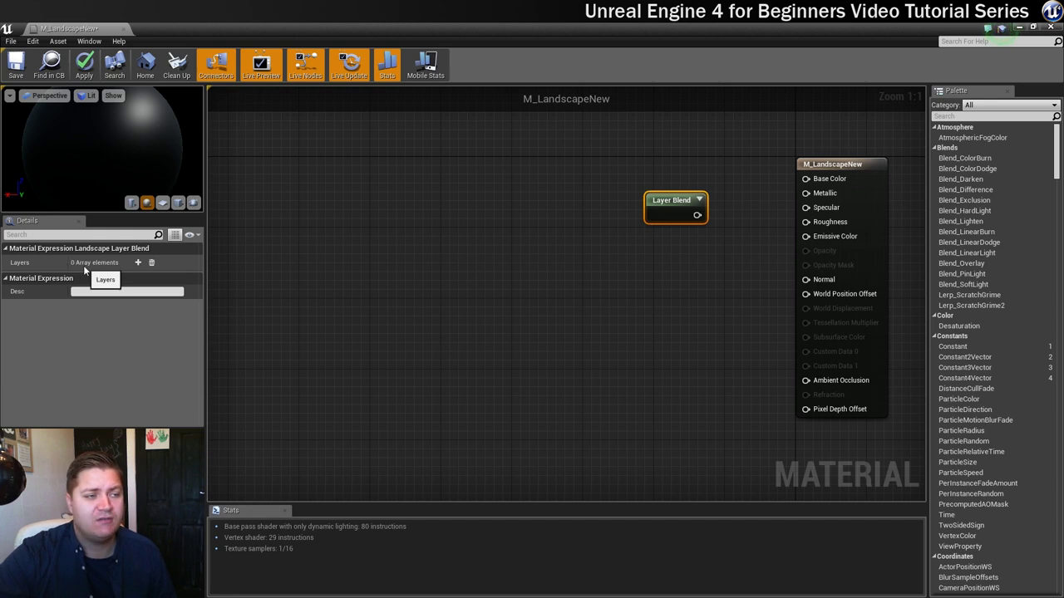
Add four entries to the Layer Blend node's Layers array in Details.
left_click(139, 262)
left_click(139, 263)
left_click(139, 263)
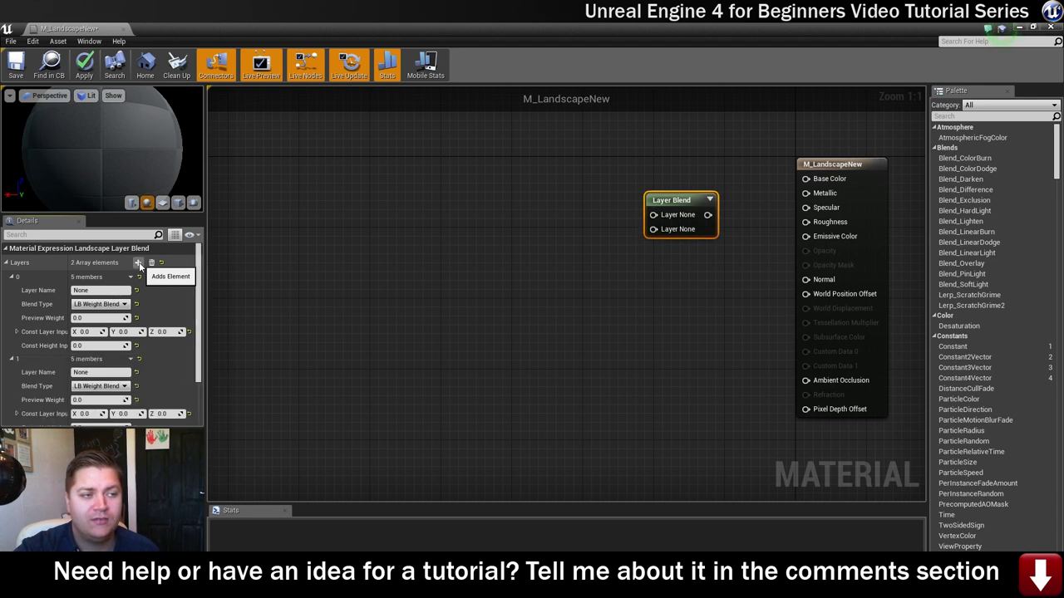
left_click(139, 263)
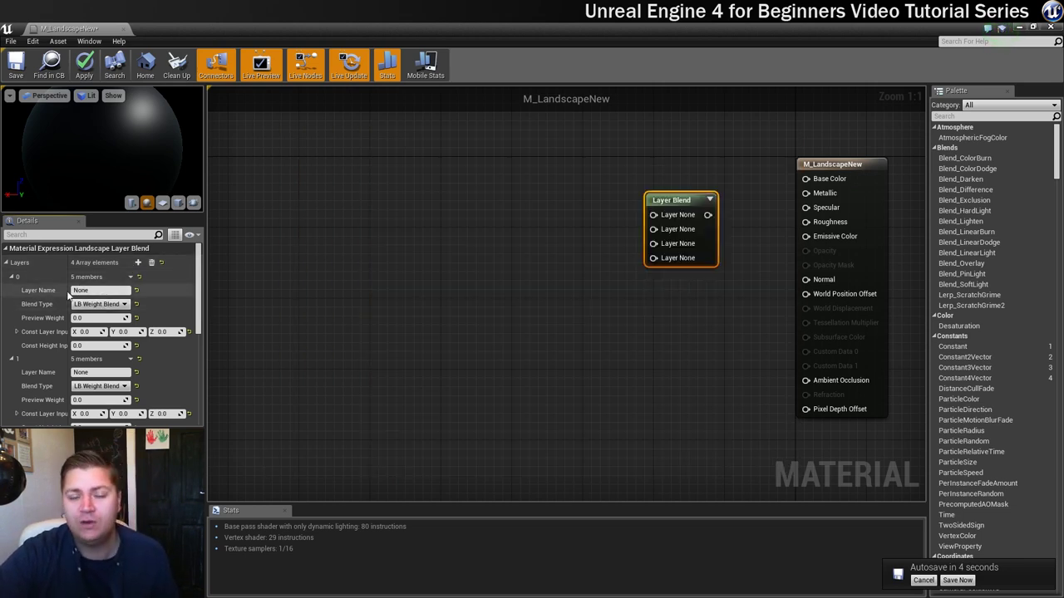
Name the first two layers Dirt and GrassDry.
left_click(96, 290)
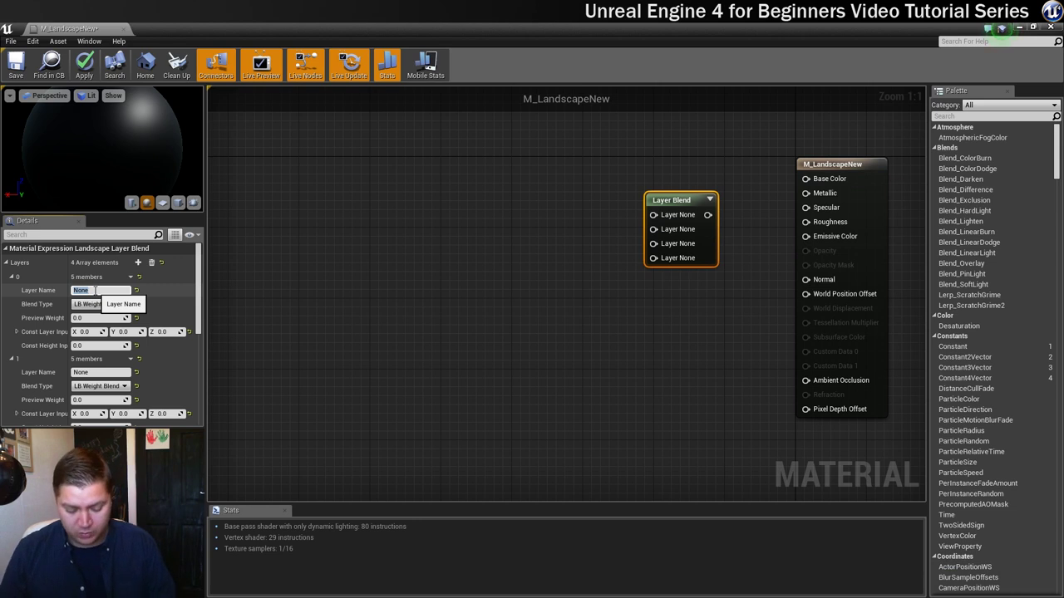
type("Dirt")
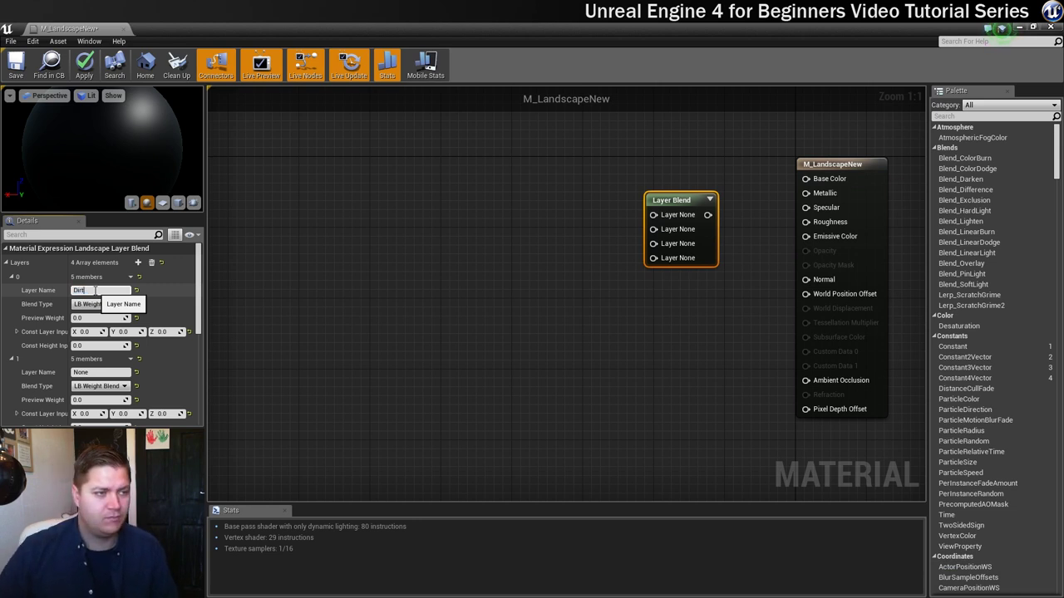
key("Return")
left_click(100, 373)
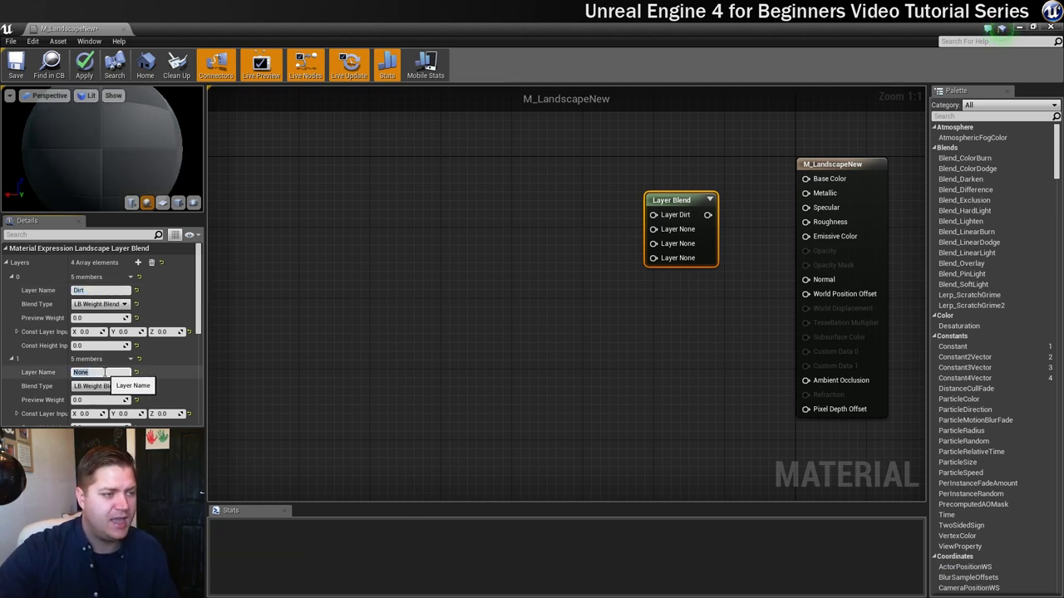
type("Gr")
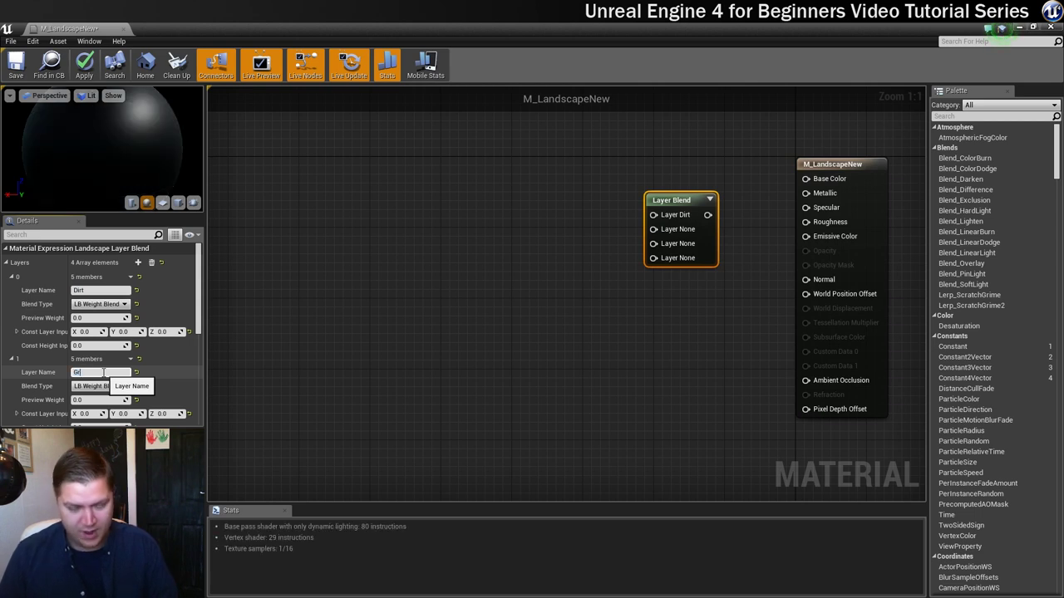
type("ass")
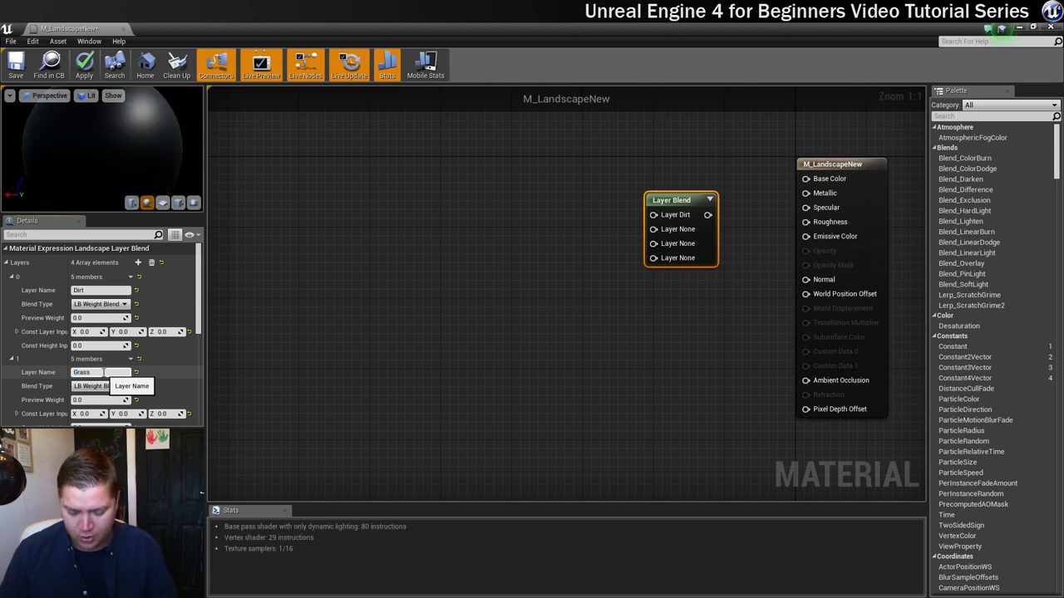
type("Dry")
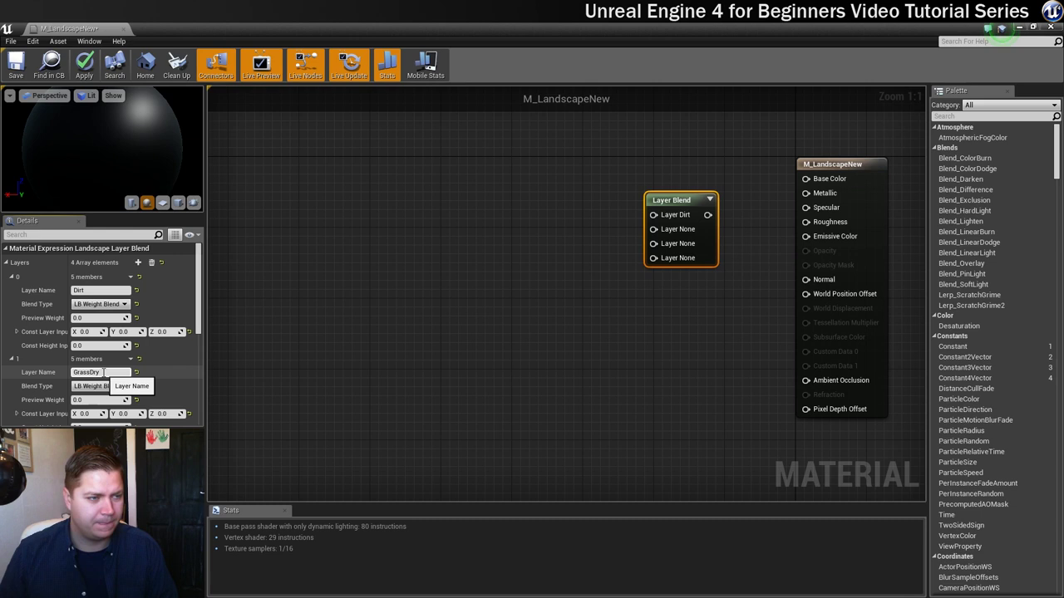
key("Return")
Name the third and fourth layers GrassLush and Rock.
scroll(200, 330, "down", 3)
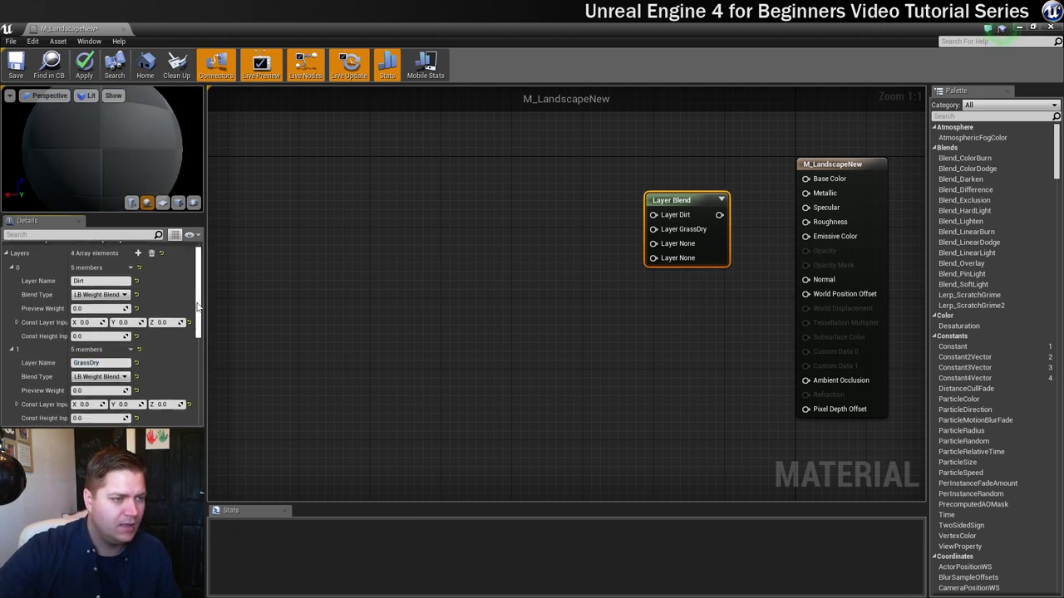
scroll(200, 330, "down", 1)
left_click(94, 367)
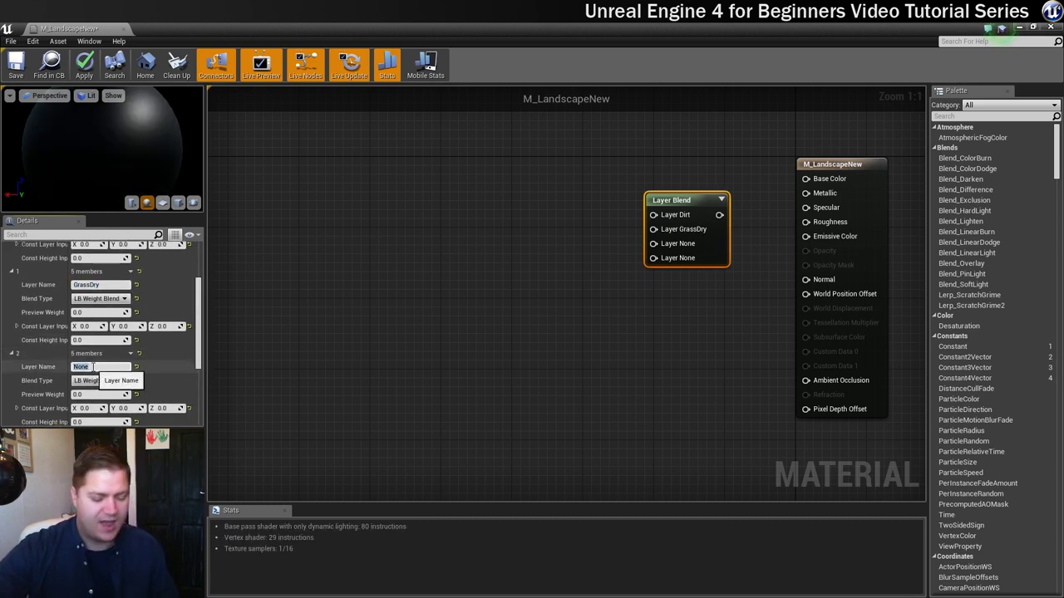
type("GrassL")
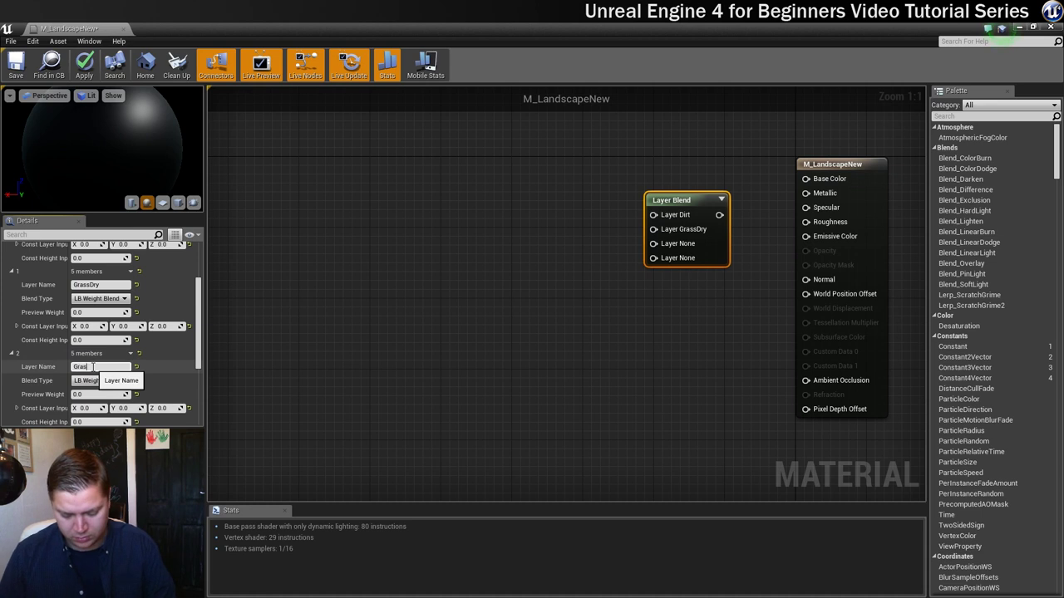
type("ush")
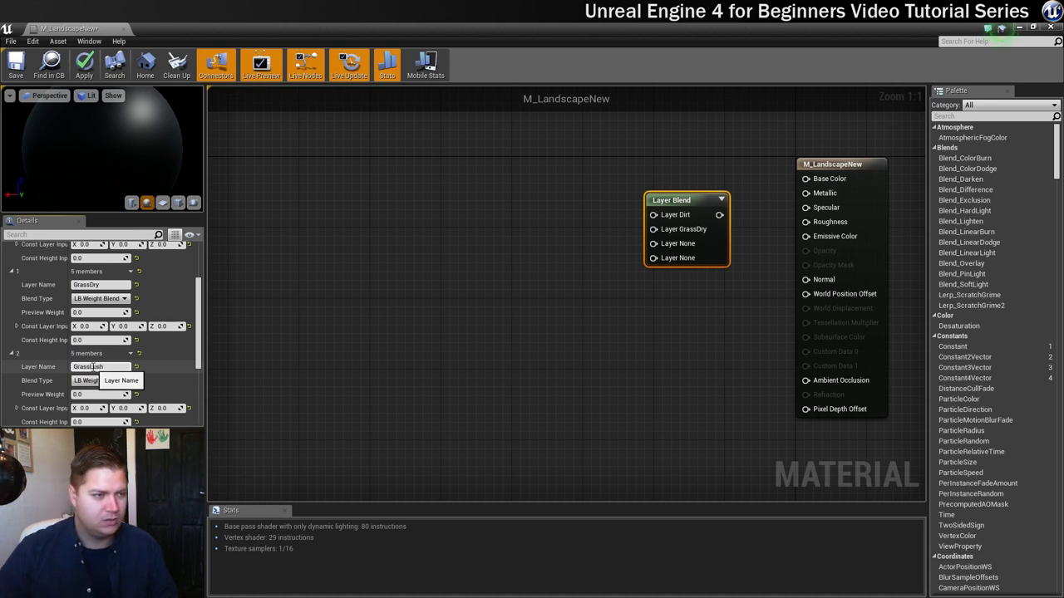
key("Return")
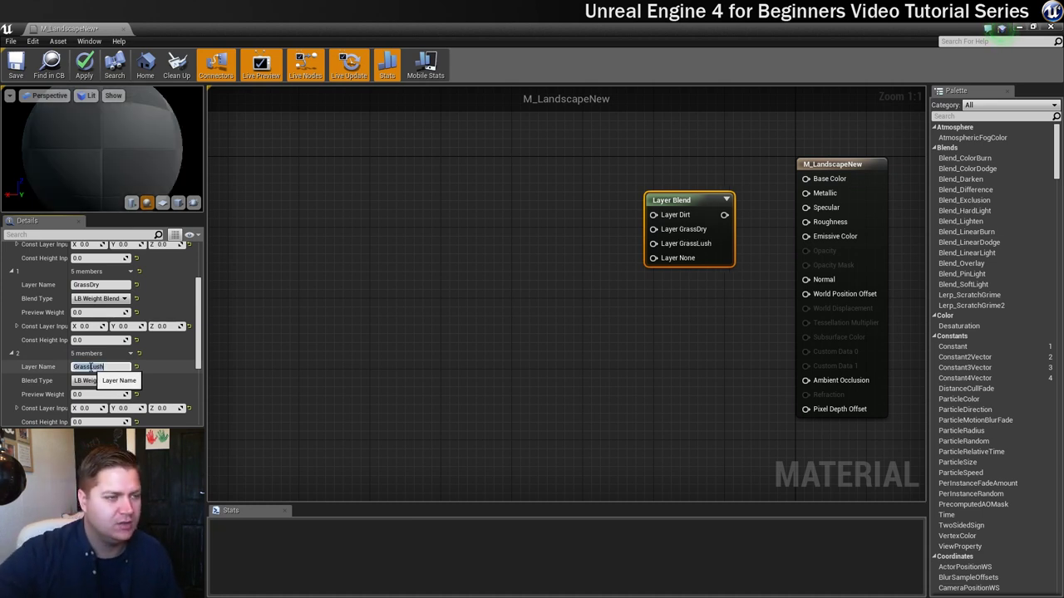
scroll(113, 362, "down", 2)
scroll(113, 362, "down", 2)
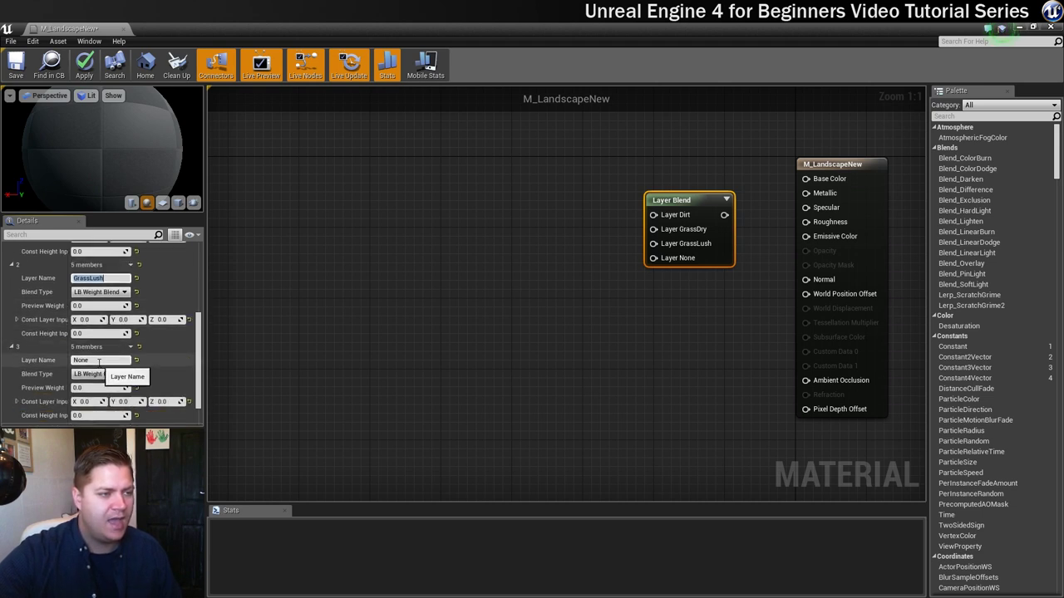
left_click(120, 359)
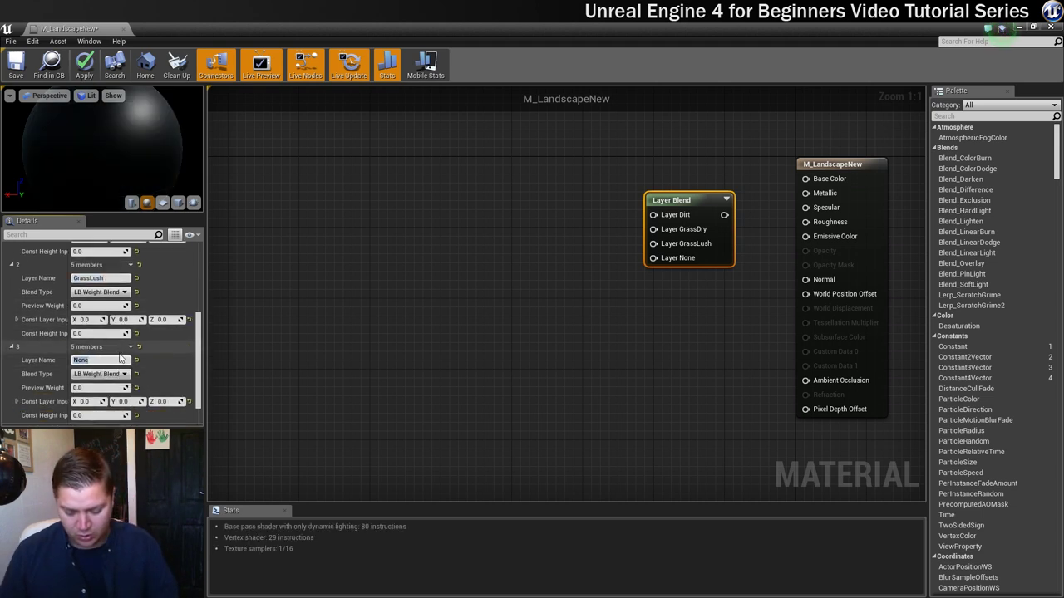
type("Rock")
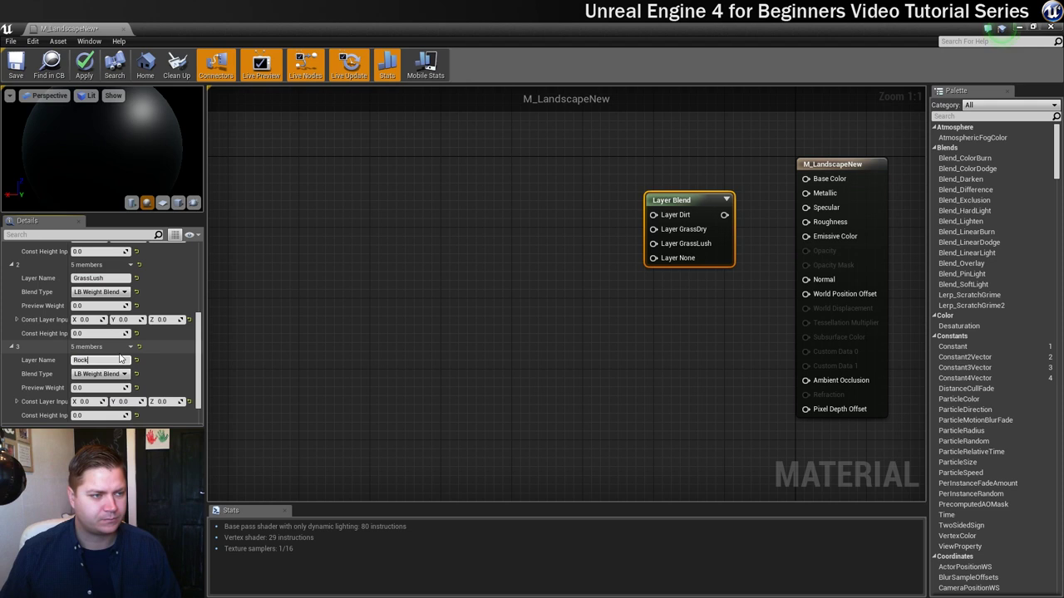
key("Return")
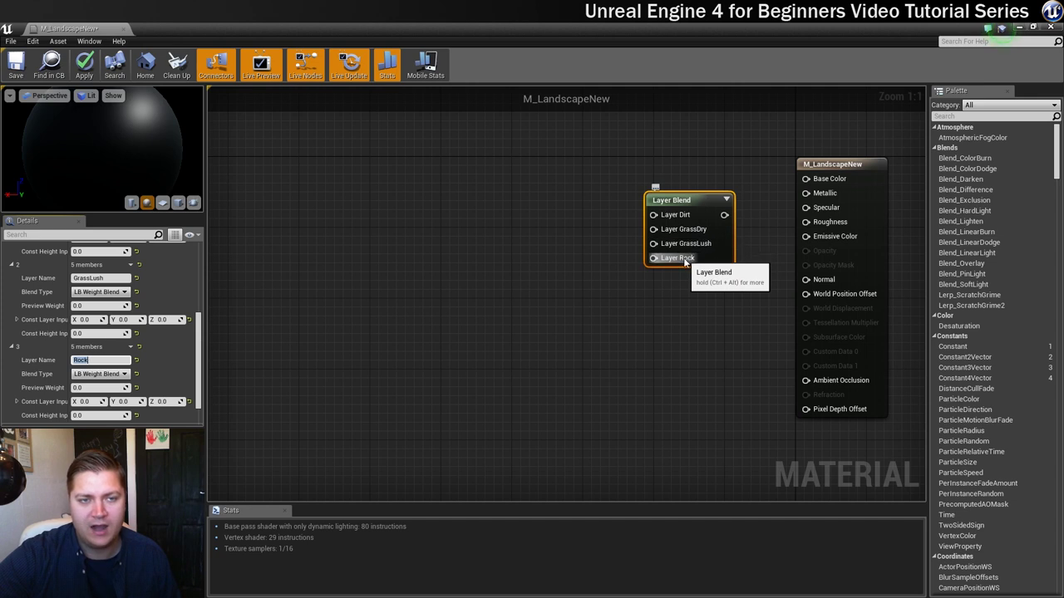
Place Texture Sample nodes in the graph to the left of the Layer Blend node.
left_click_drag(700, 201, 660, 165)
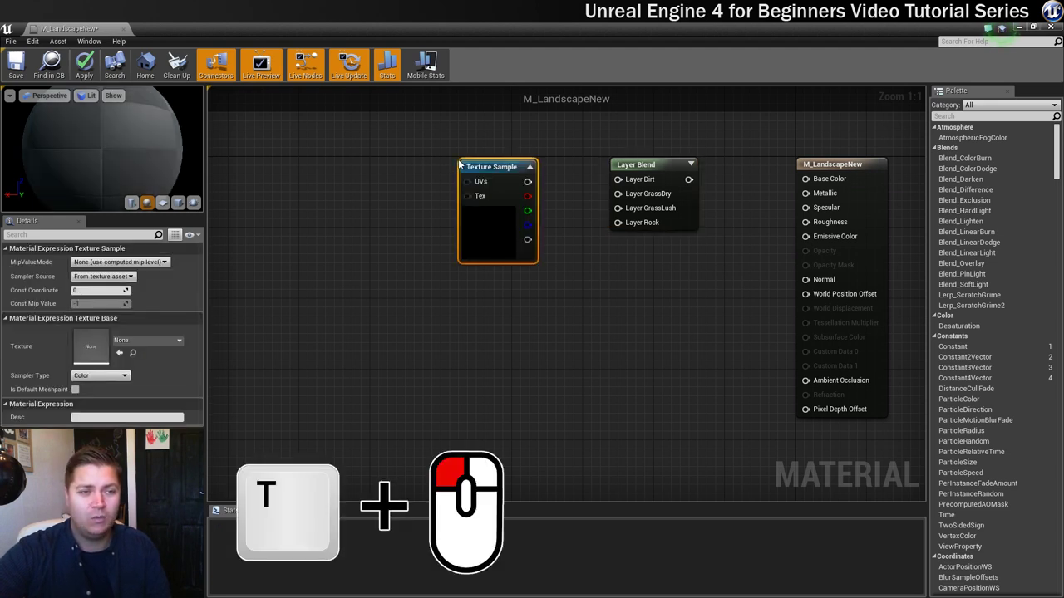
left_click(460, 277)
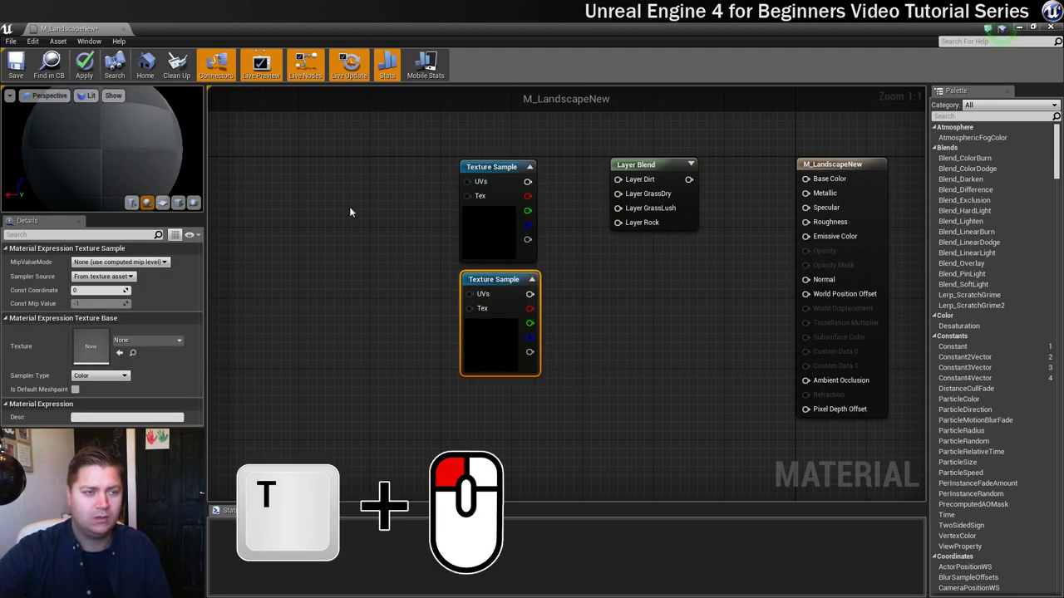
left_click(343, 164)
left_click(346, 291)
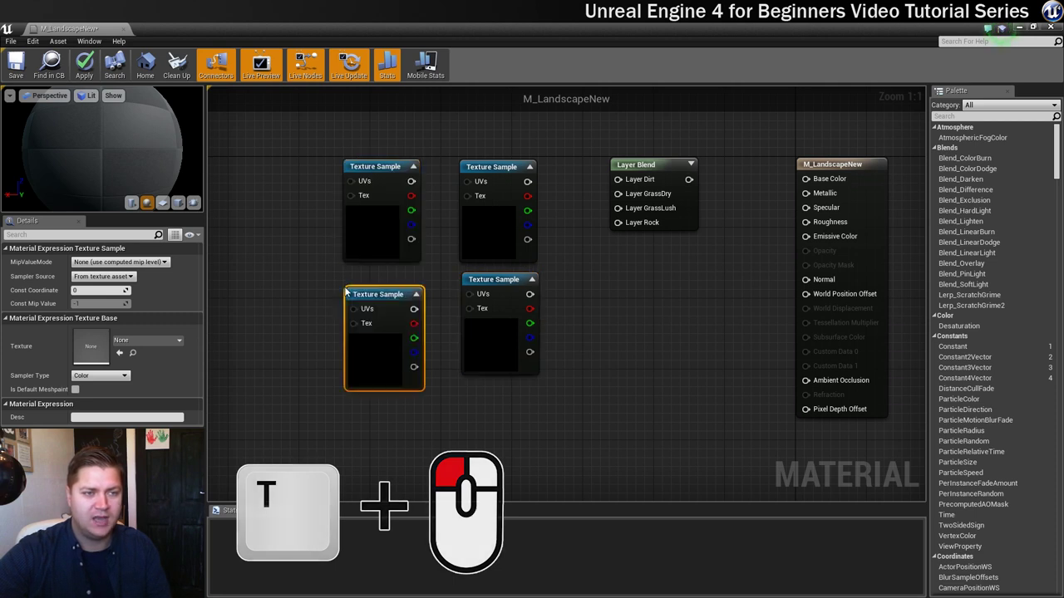
Stack the four Texture Samples into a single vertical column beside the Layer Blend node.
left_click_drag(646, 165, 646, 258)
scroll(632, 258, "down", 1)
left_click_drag(516, 180, 513, 131)
left_click_drag(517, 276, 517, 222)
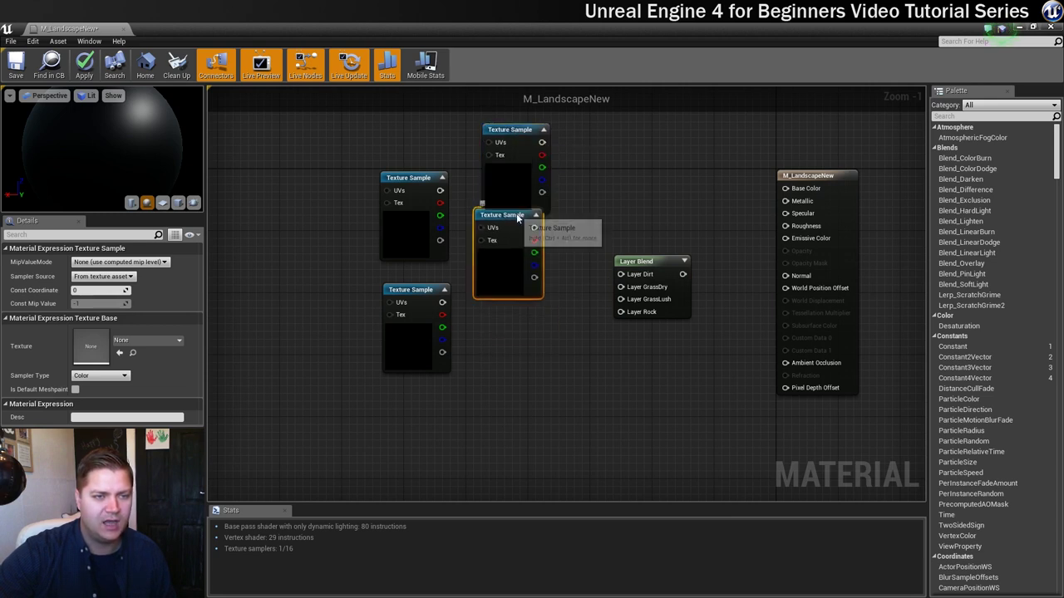
left_click_drag(412, 177, 515, 315)
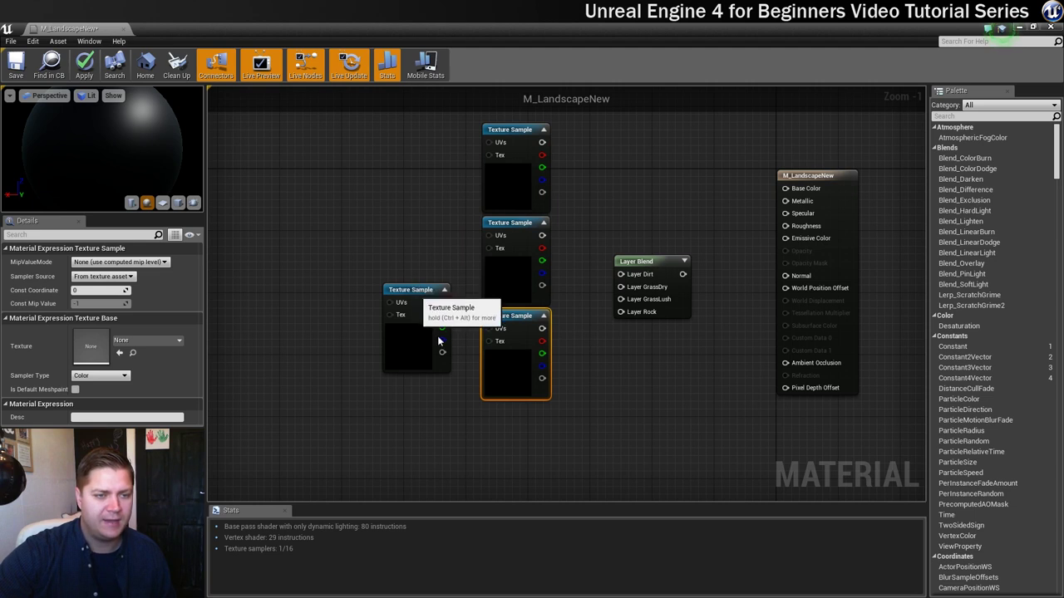
left_click_drag(416, 290, 517, 403)
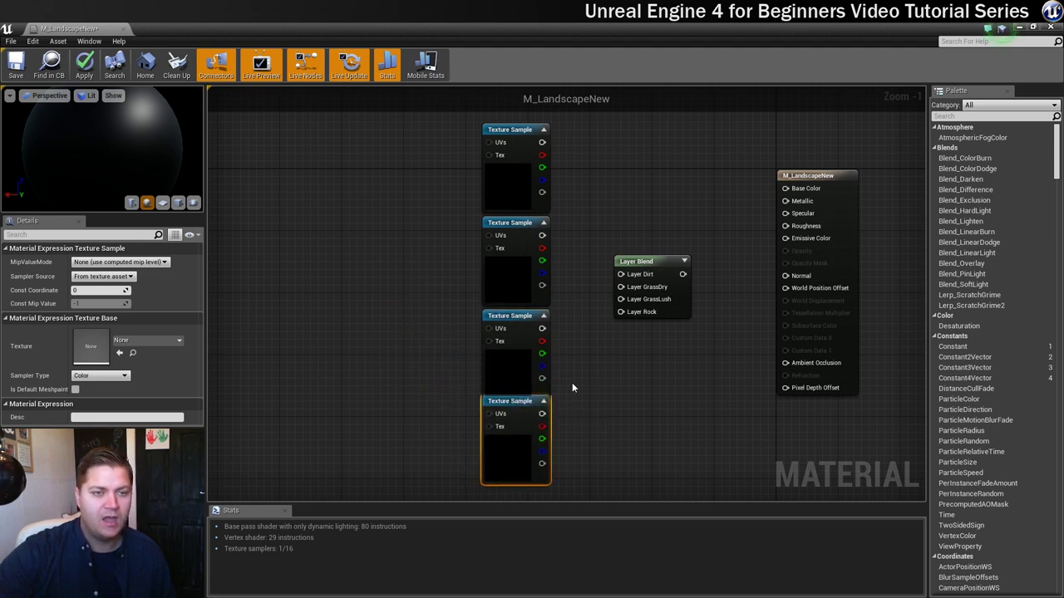
Assign Dirt_D to the top Texture Sample and Grass2_D to the second.
left_click(599, 366)
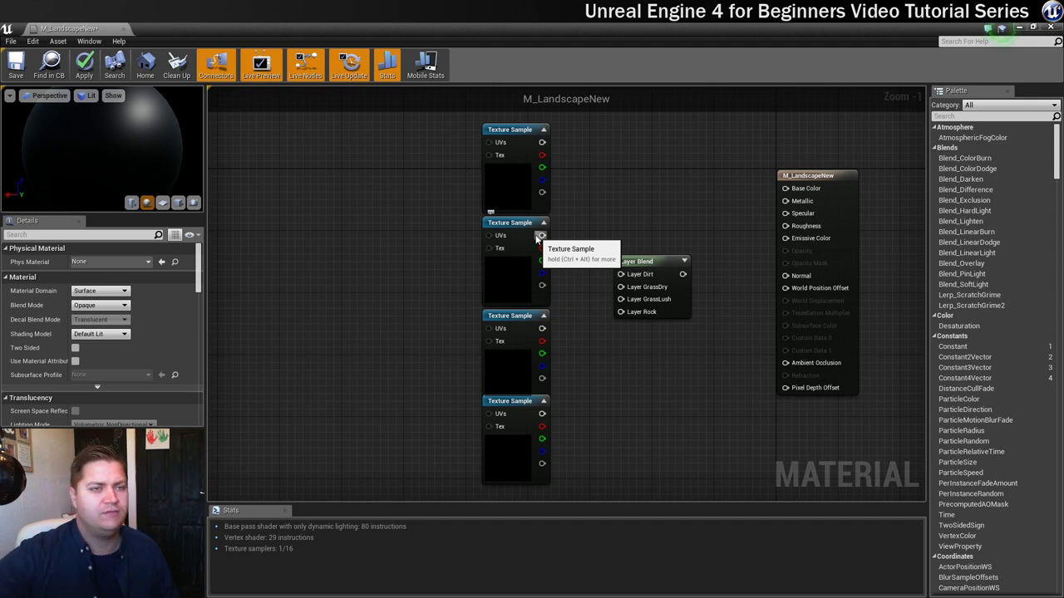
left_click(505, 129)
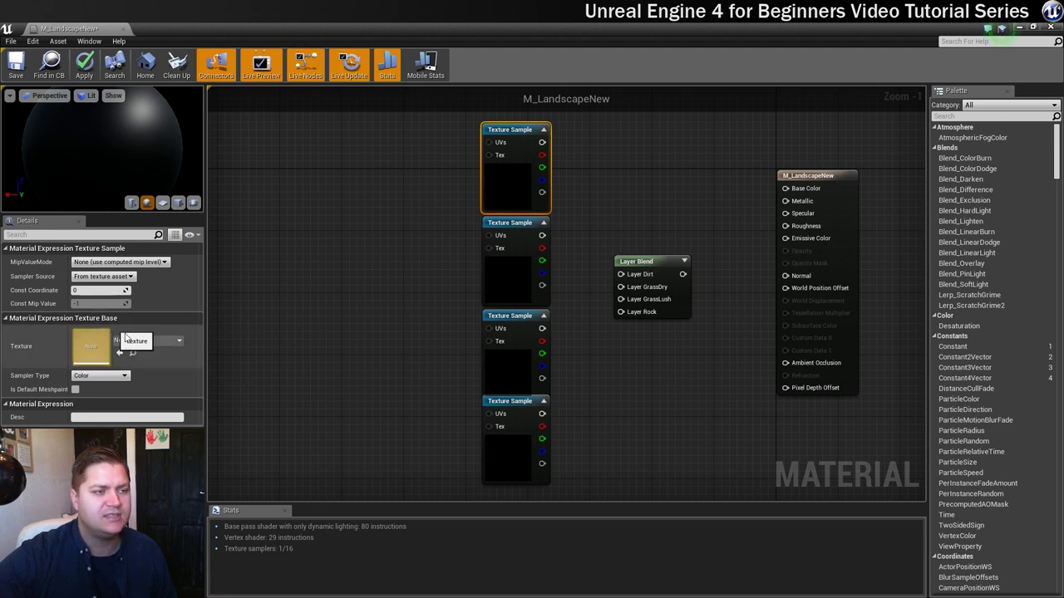
left_click(150, 343)
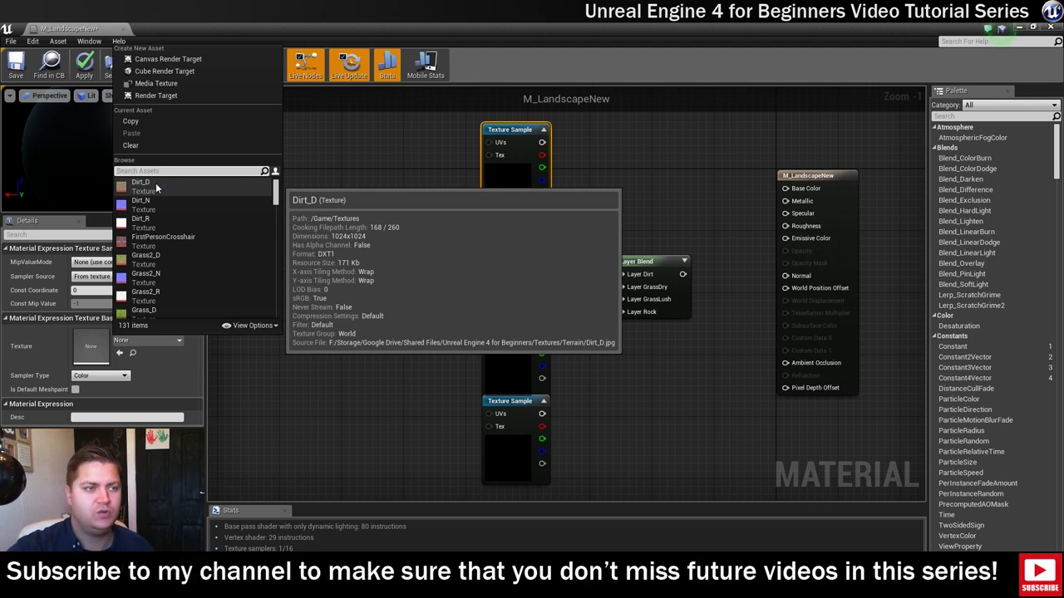
left_click(155, 183)
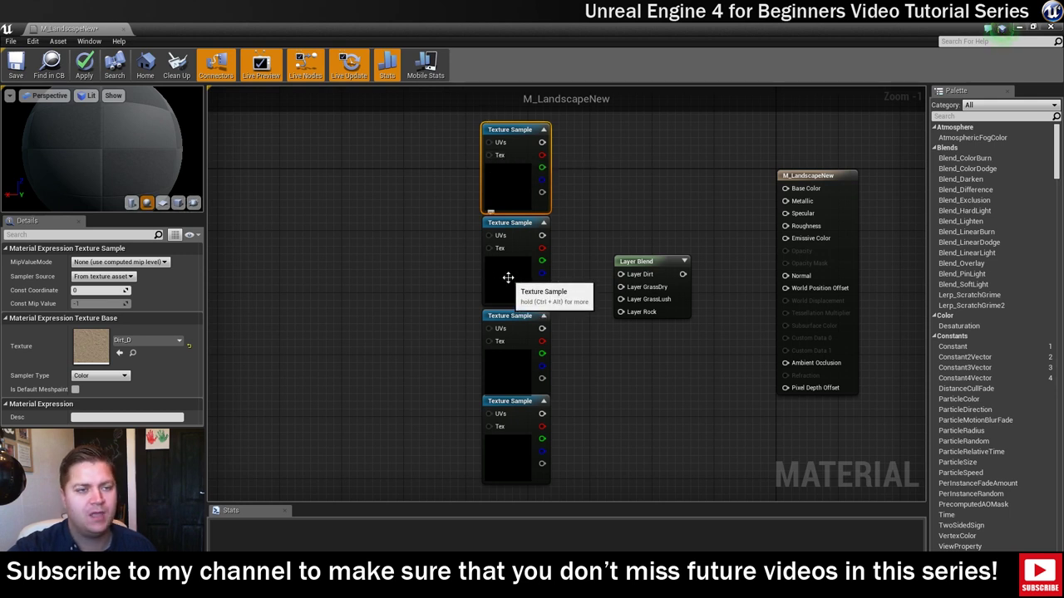
left_click(508, 278)
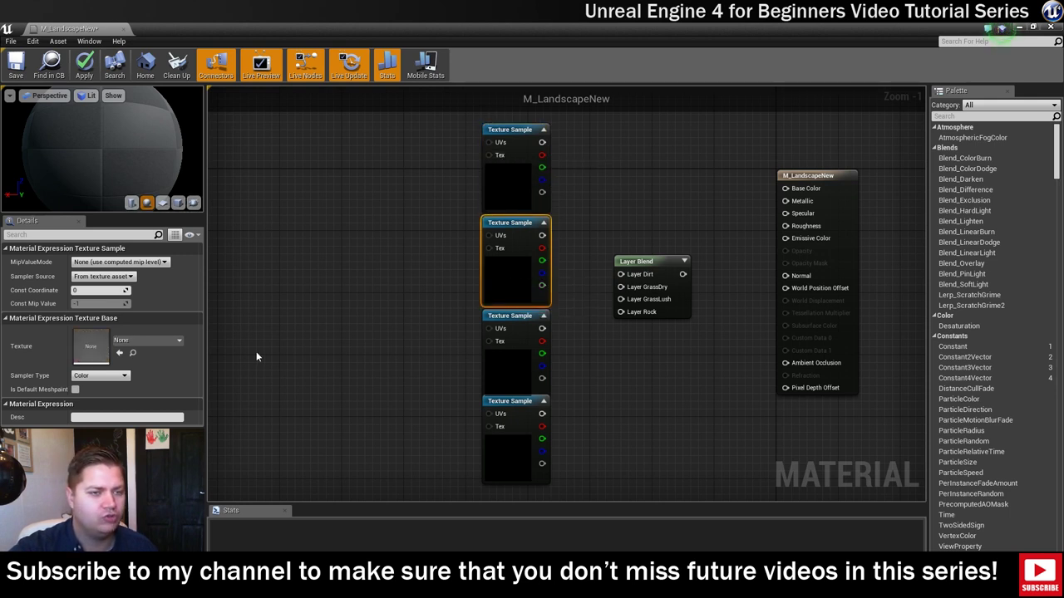
left_click(151, 341)
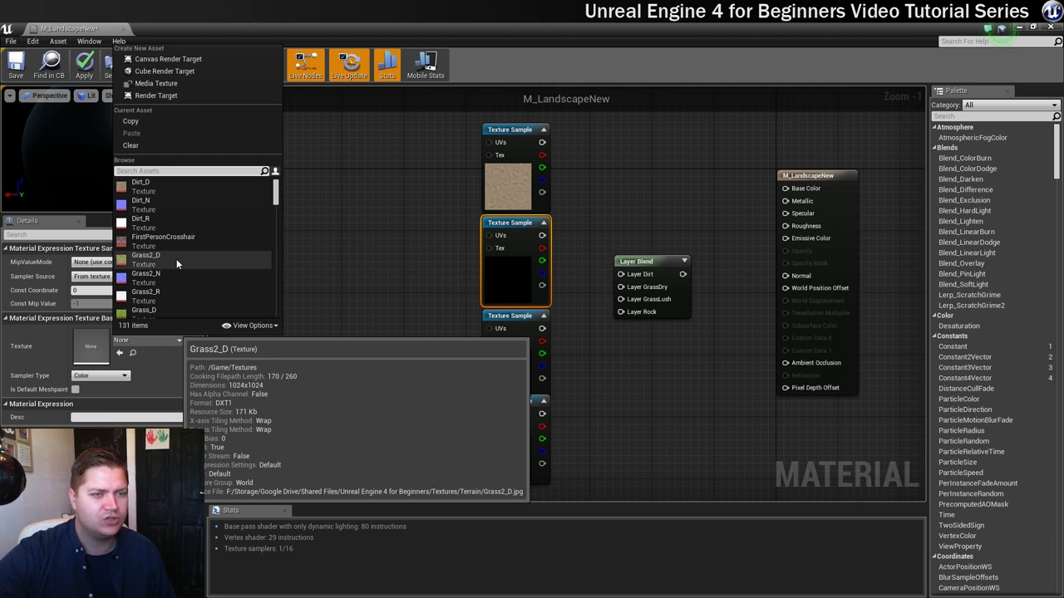
left_click(176, 262)
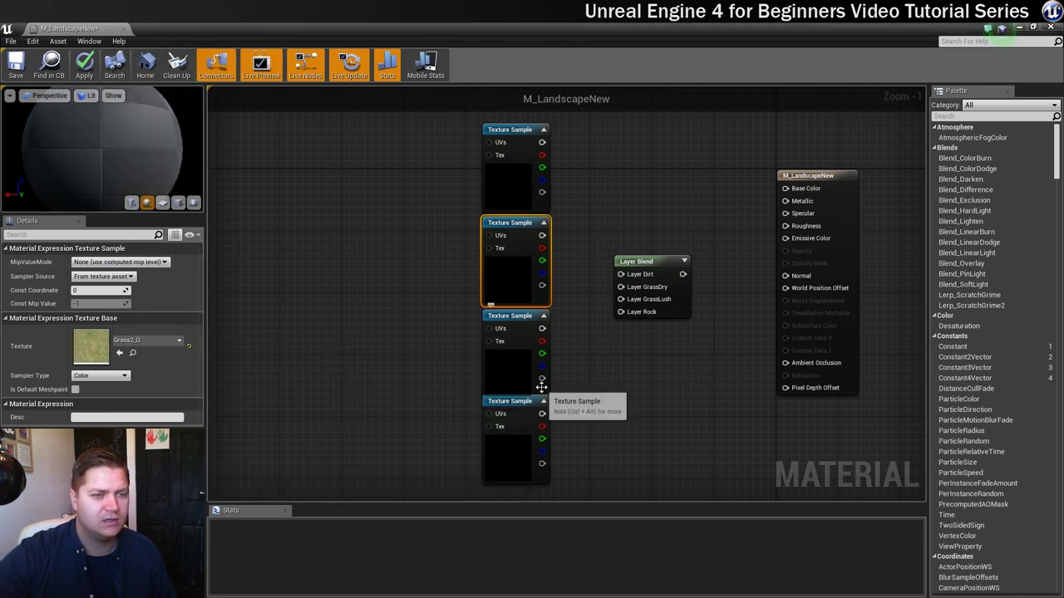
Assign Grass_D to the third Texture Sample and RockTerrain_D to the fourth.
left_click(507, 369)
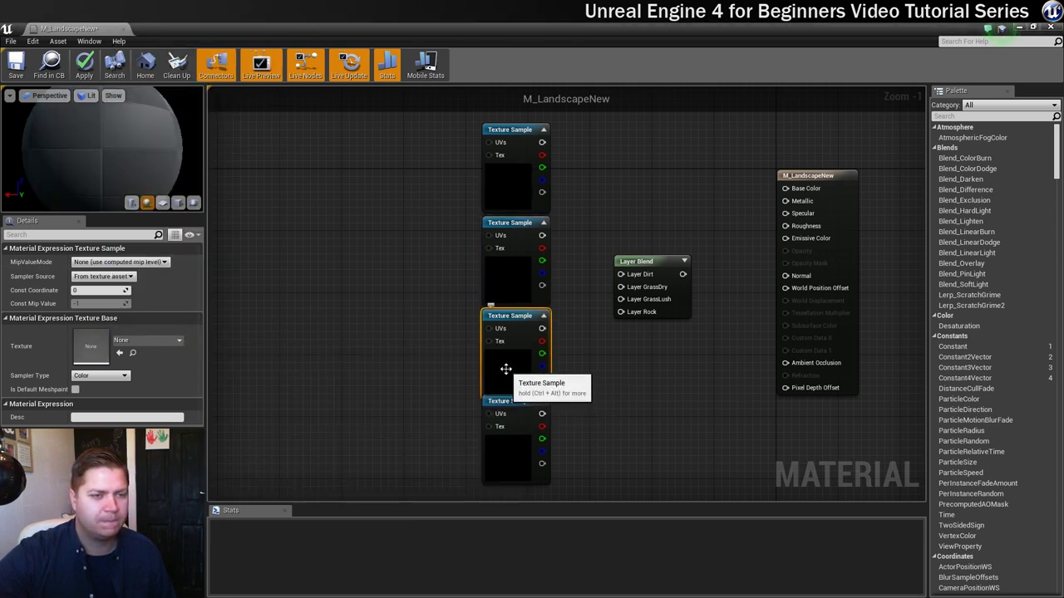
left_click(165, 342)
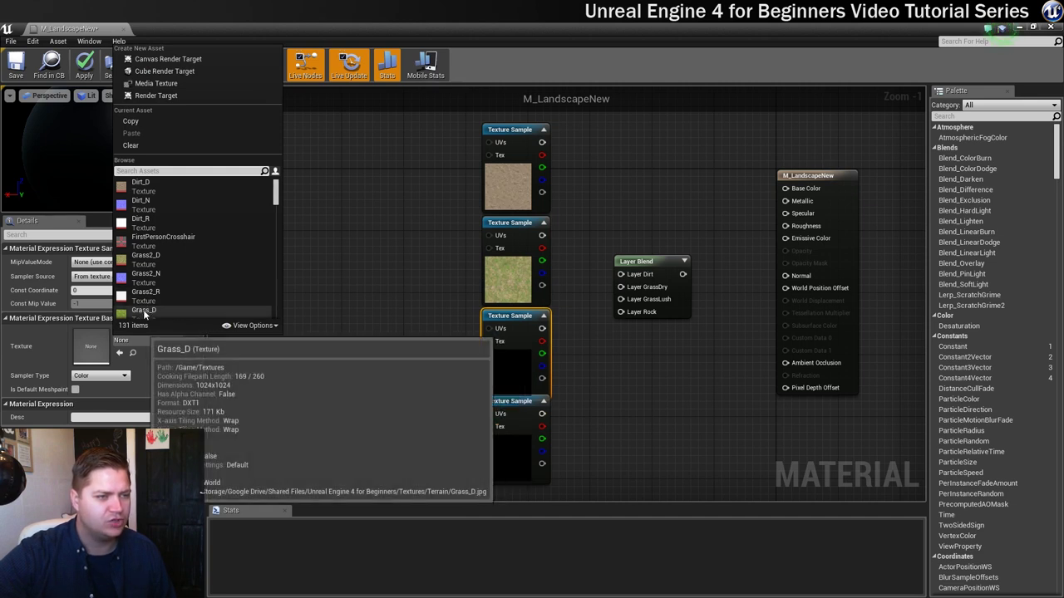
left_click(143, 309)
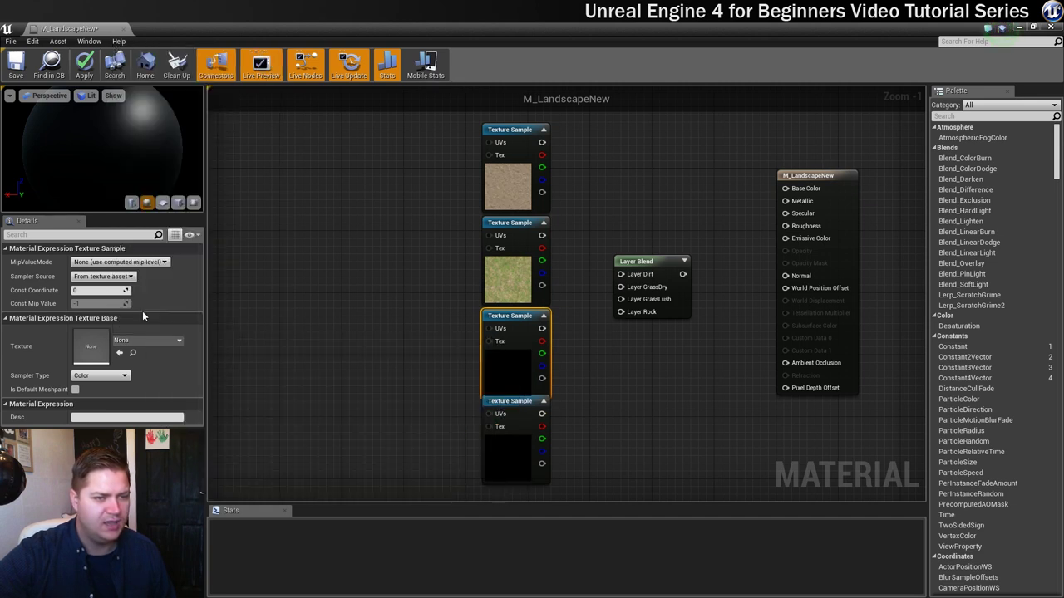
left_click(521, 451)
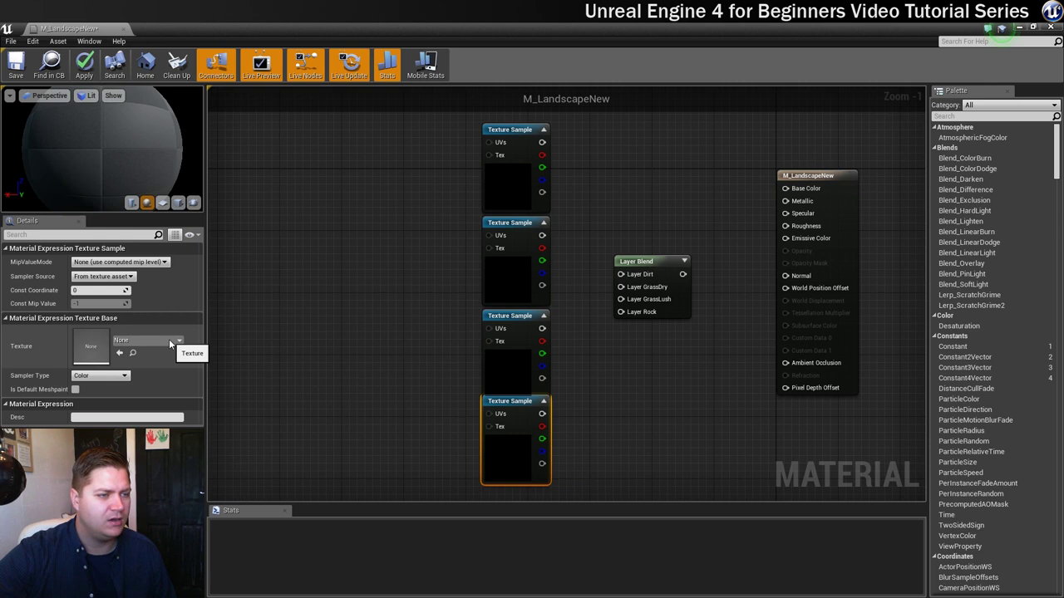
left_click(169, 340)
scroll(182, 280, "down", 3)
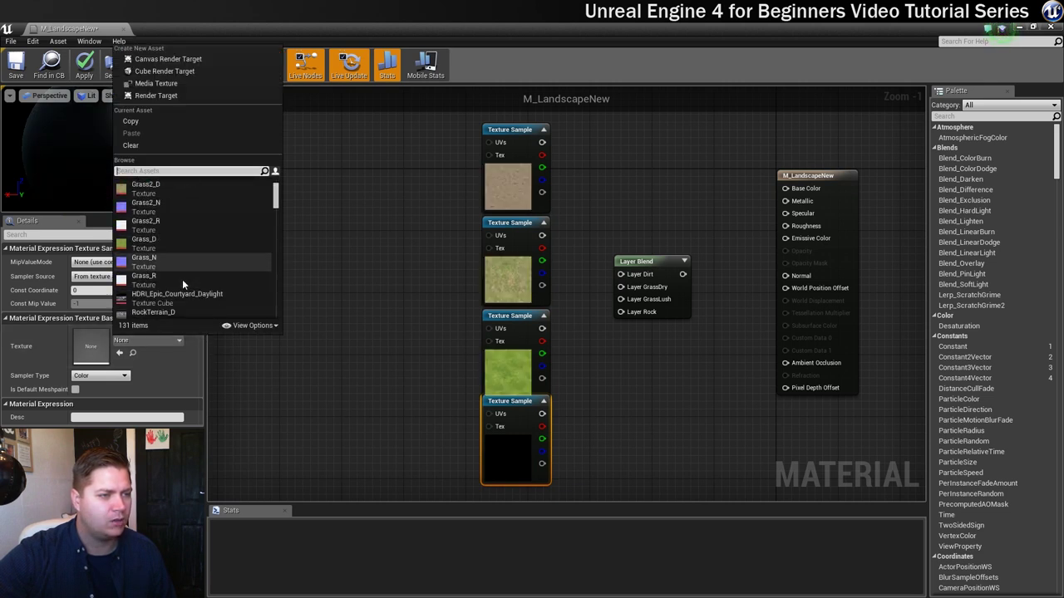
left_click(151, 281)
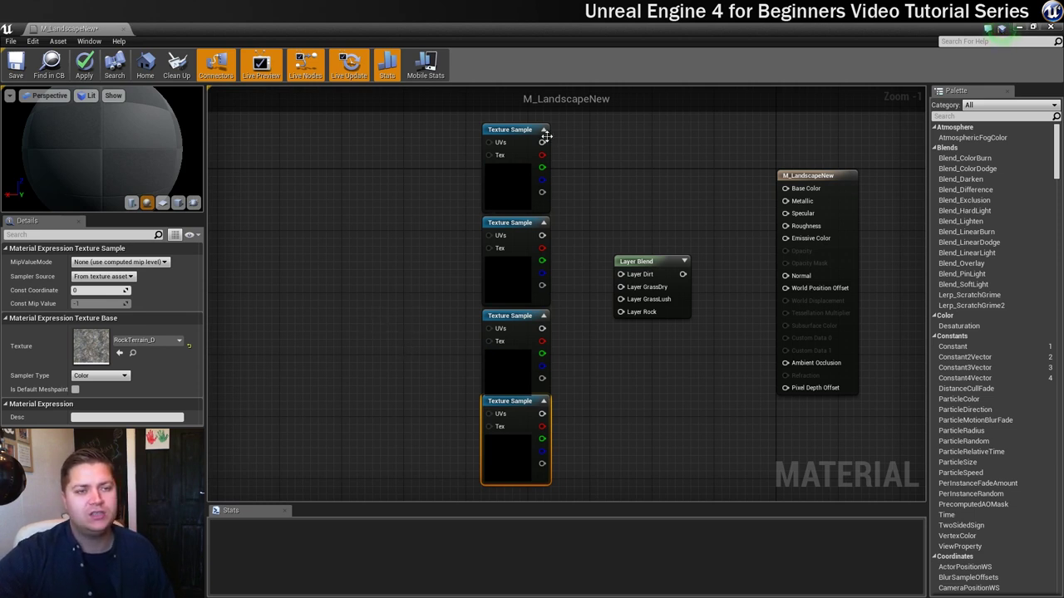
Wire the samples into Dirt, GrassDry, GrassLush and Rock, feed the blend to Base Color, and select them.
left_click_drag(542, 142, 617, 276)
left_click_drag(542, 236, 619, 277)
scroll(621, 270, "down", 1)
left_click_drag(548, 160, 616, 274)
left_click_drag(549, 240, 616, 284)
left_click_drag(548, 320, 617, 295)
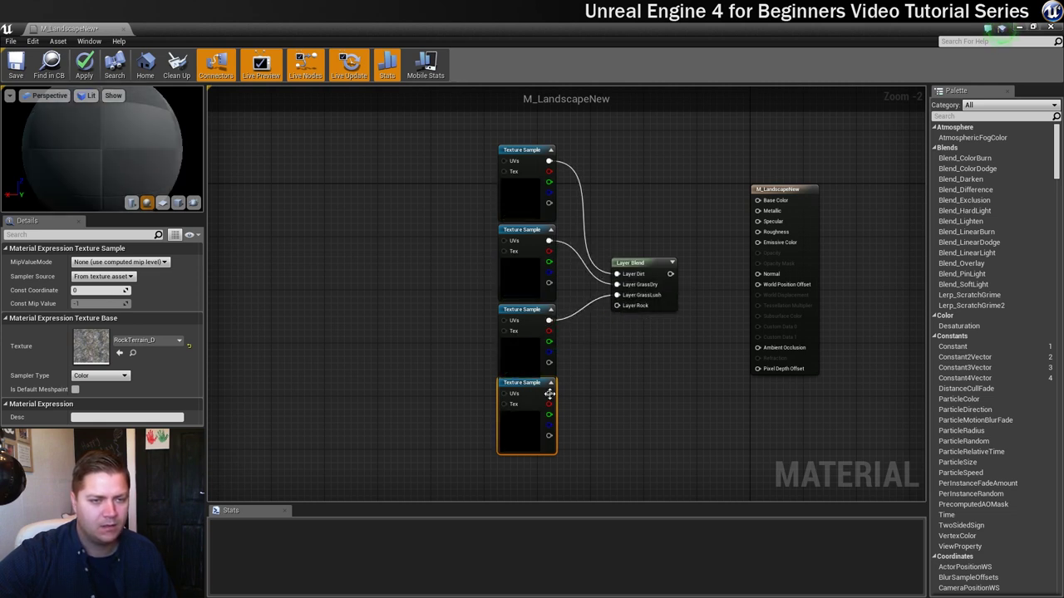
left_click_drag(549, 394, 617, 306)
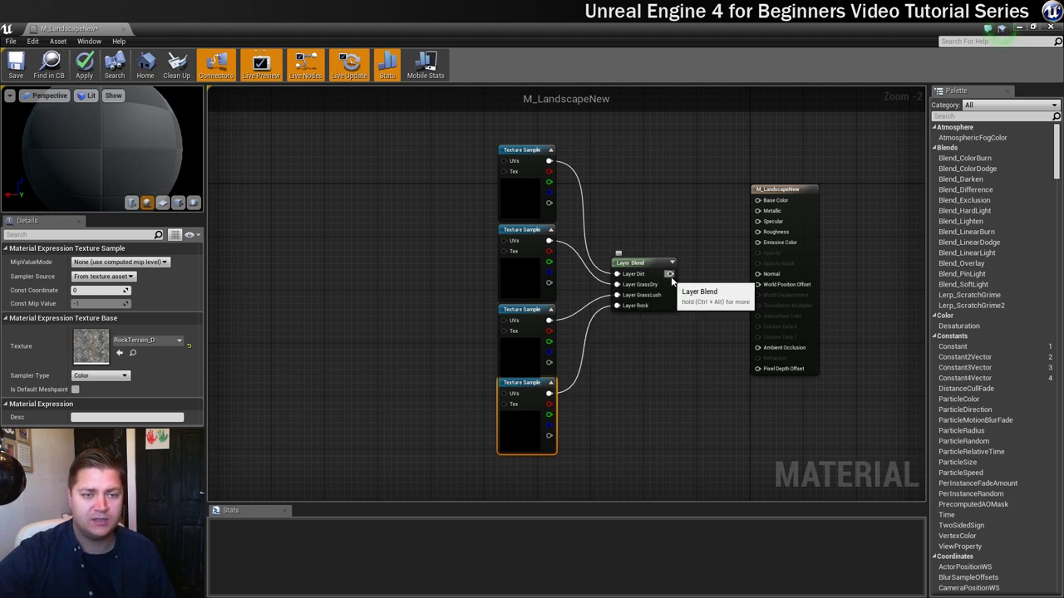
left_click_drag(670, 276, 758, 205)
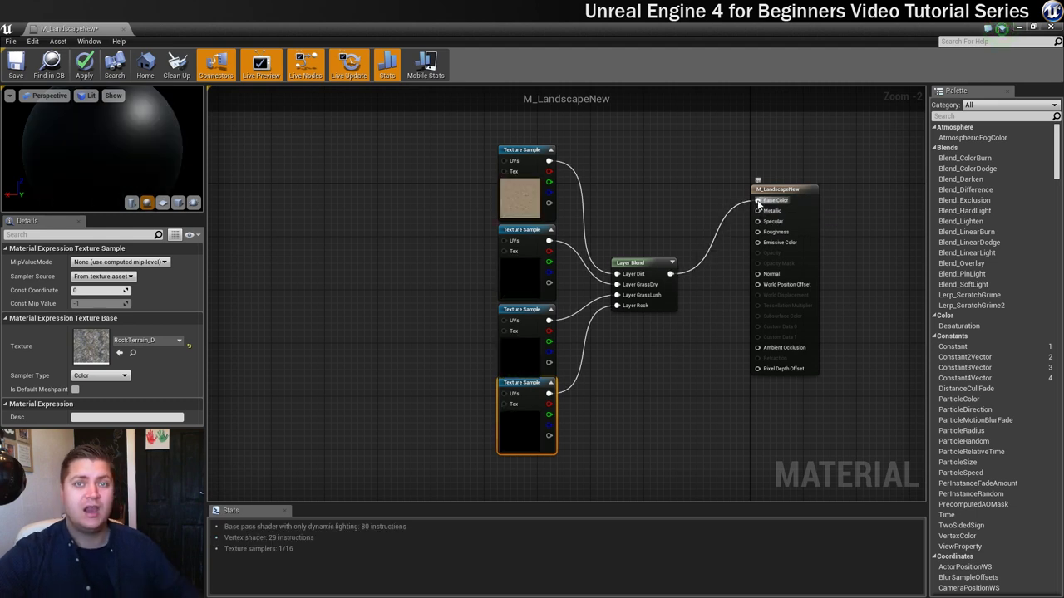
left_click_drag(472, 126, 683, 466)
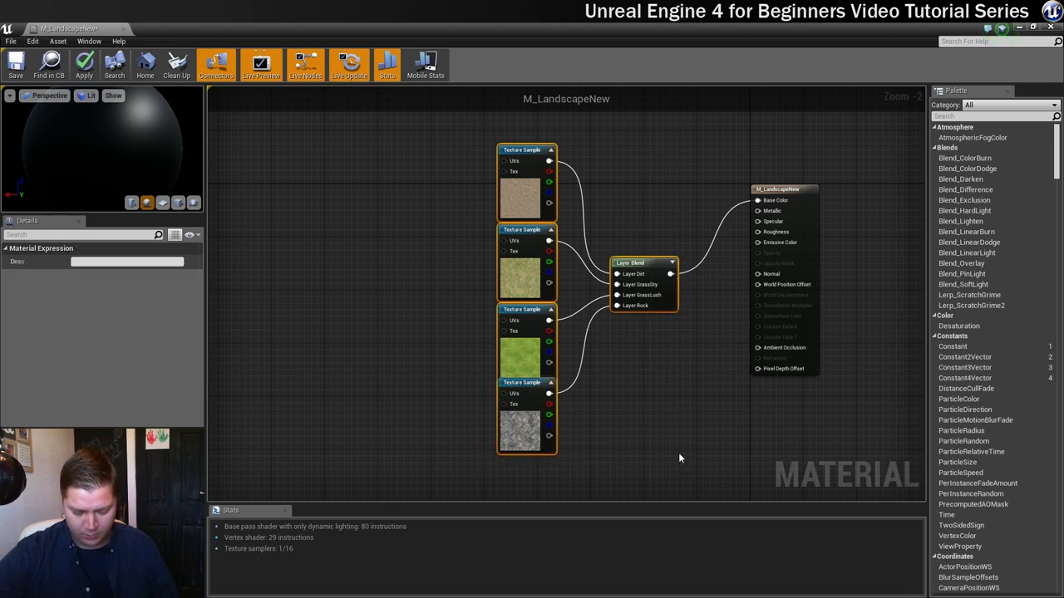
Wrap the selected samples and Layer Blend in a comment titled Base Colour and reposition it.
type("c")
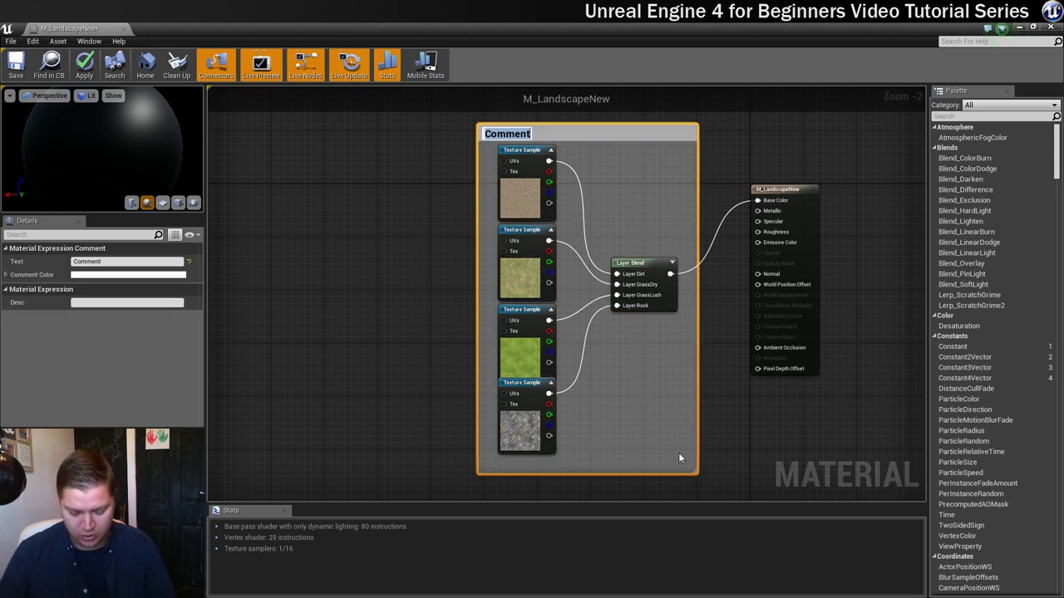
type("Base Colour")
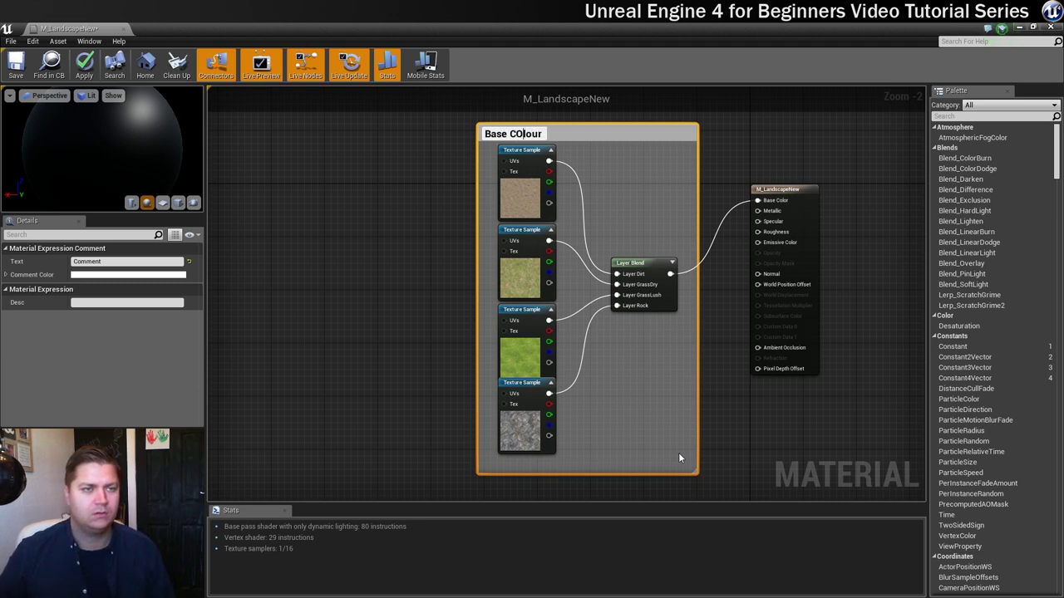
key("Return")
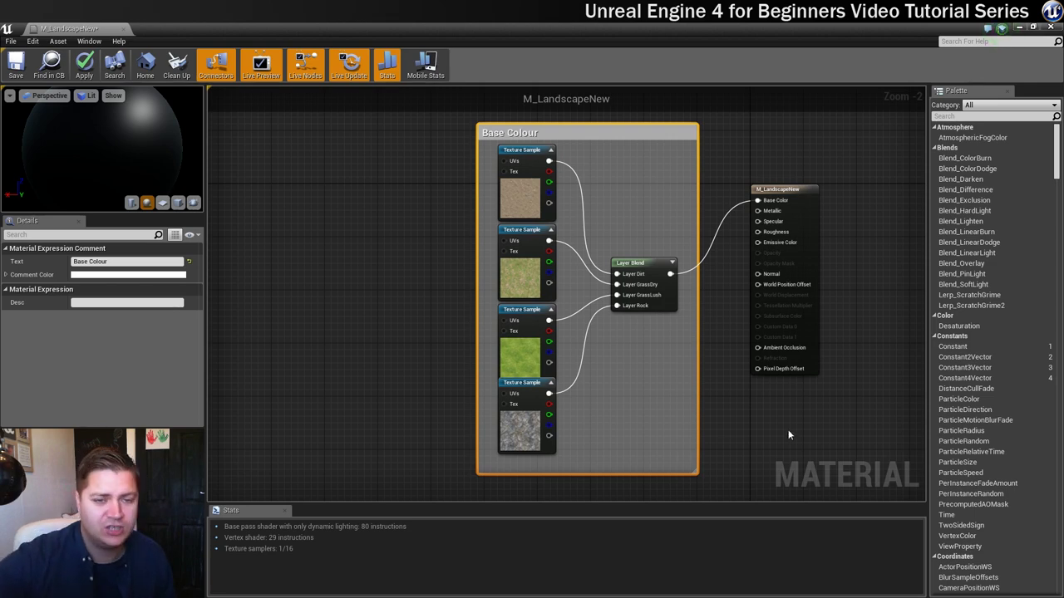
scroll(793, 430, "down", 1)
scroll(793, 431, "up", 3)
scroll(793, 431, "down", 3)
scroll(793, 430, "down", 3)
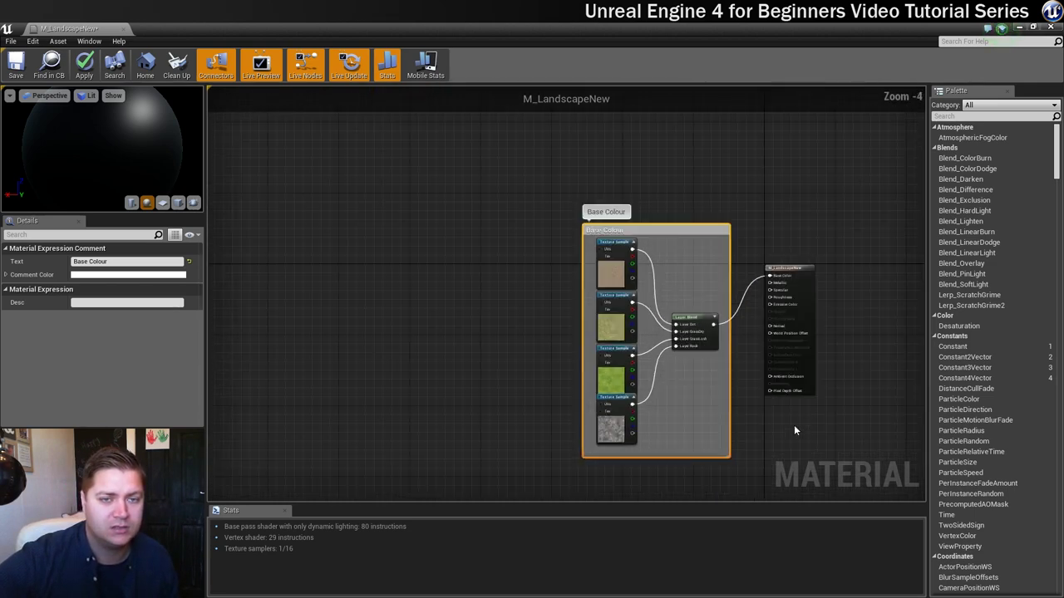
scroll(708, 319, "up", 4)
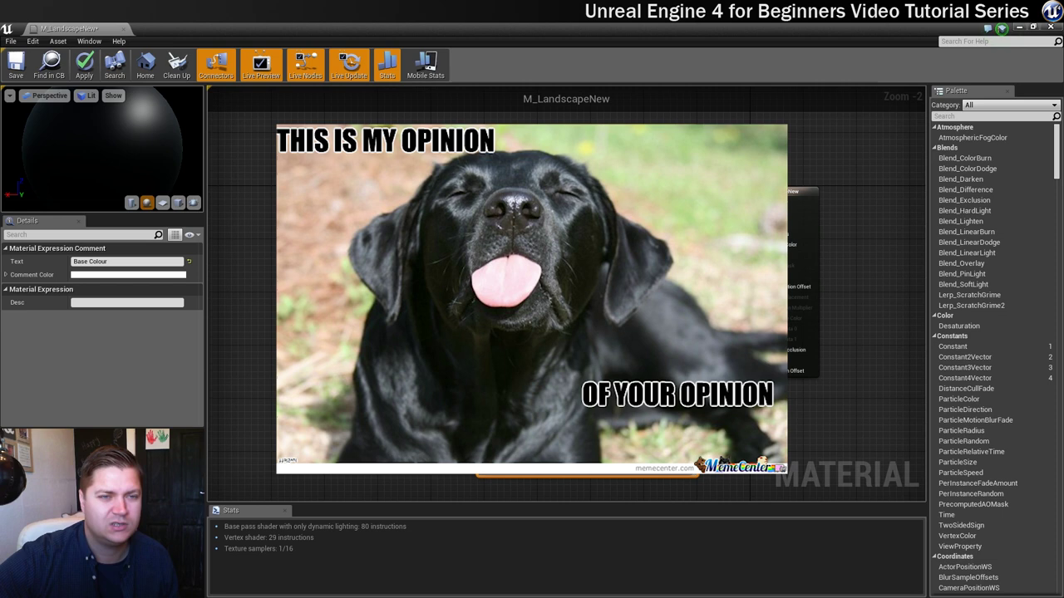
left_click_drag(619, 137, 468, 121)
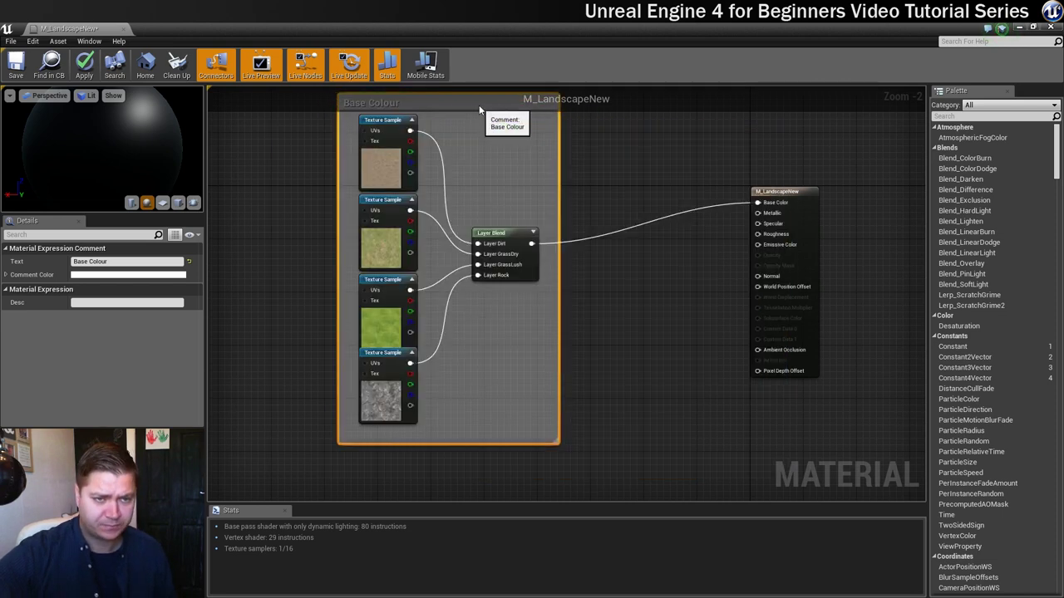
scroll(648, 278, "down", 2)
right_click_drag(646, 322, 696, 284)
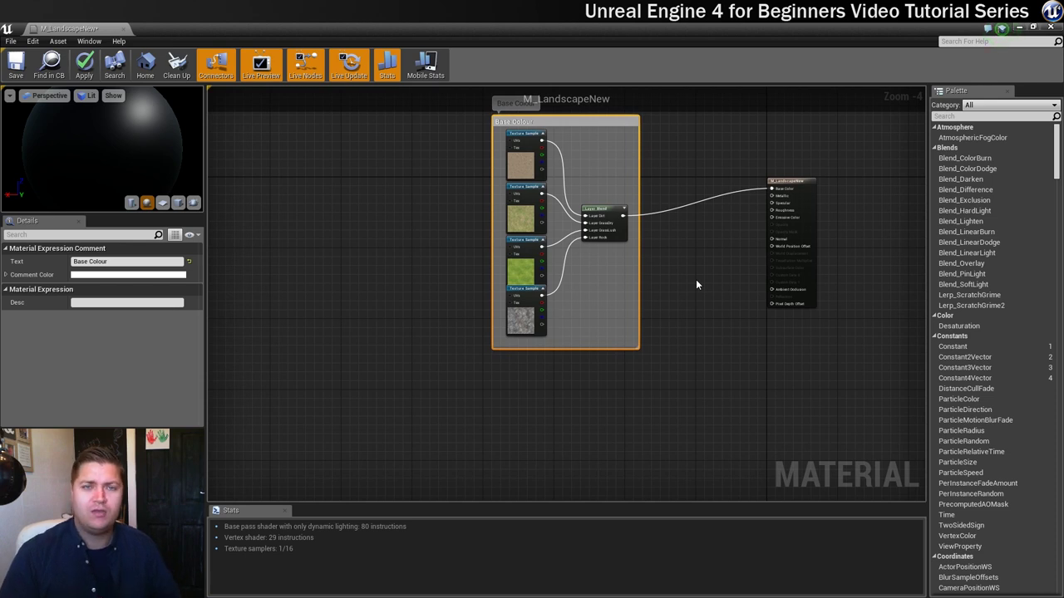
scroll(696, 285, "down", 1)
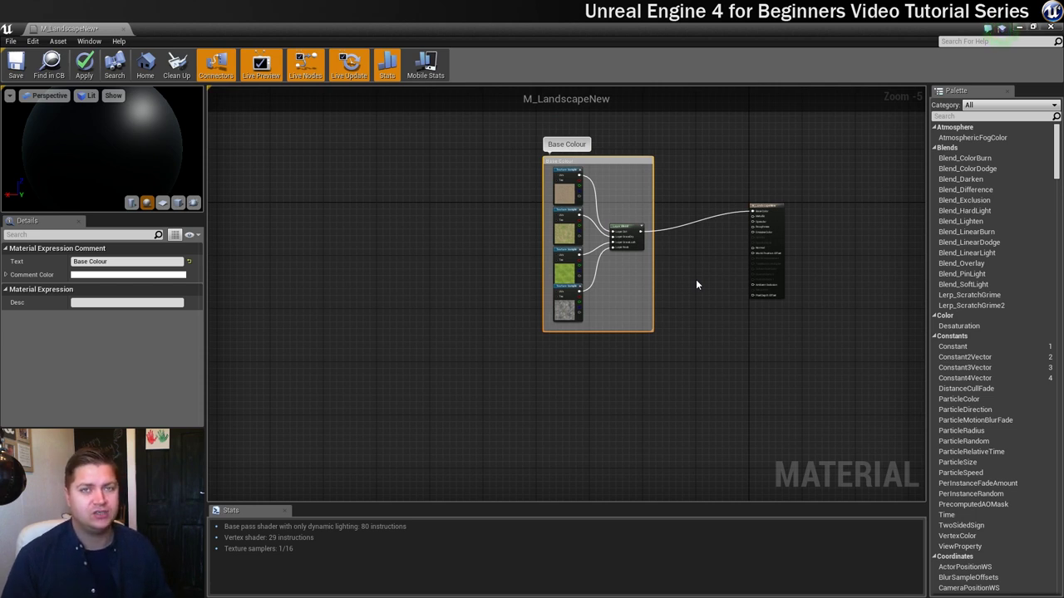
Copy the Base Colour group with its nodes and paste the duplicate below the original.
right_click_drag(697, 285, 665, 312)
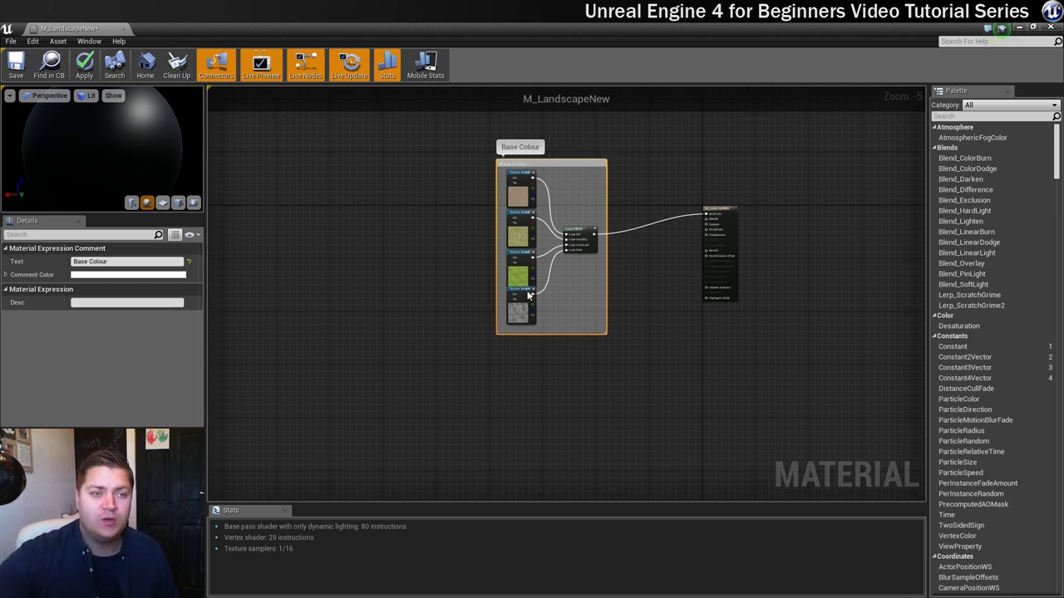
left_click_drag(453, 121, 605, 332)
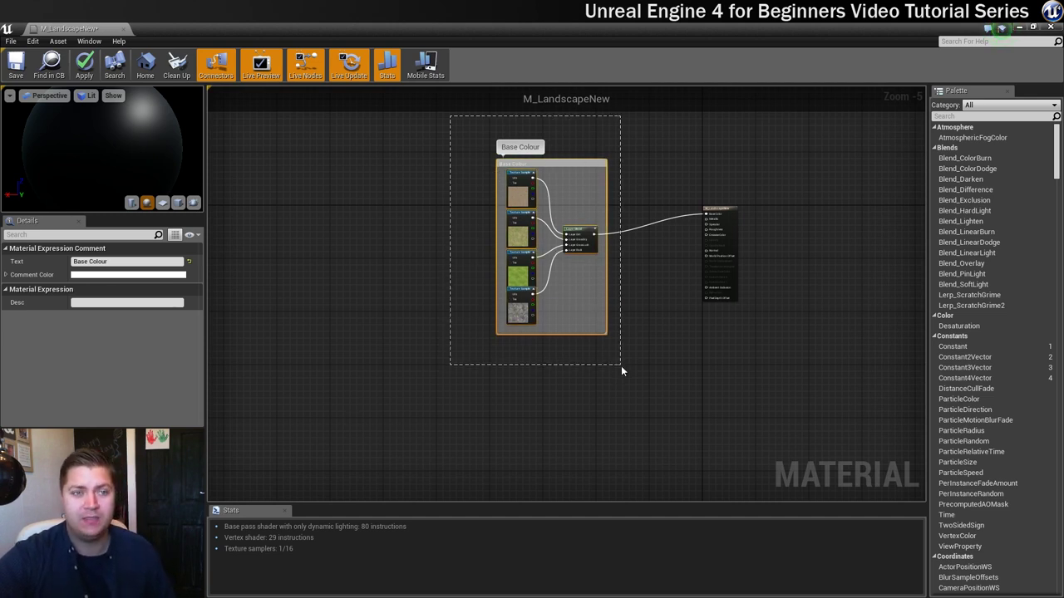
left_click_drag(621, 365, 621, 365)
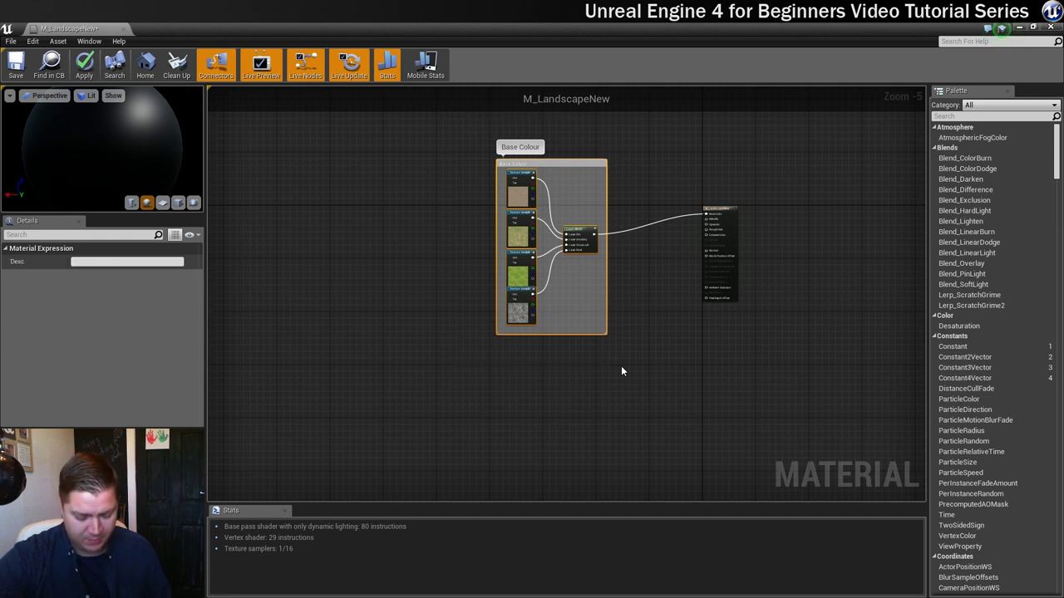
key("ctrl+c")
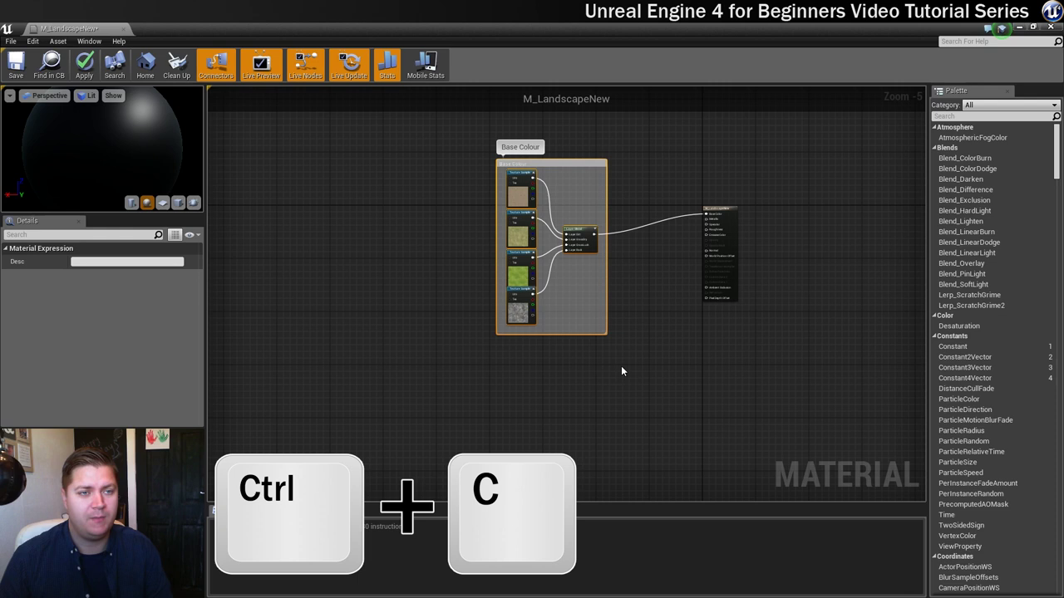
key("ctrl+v")
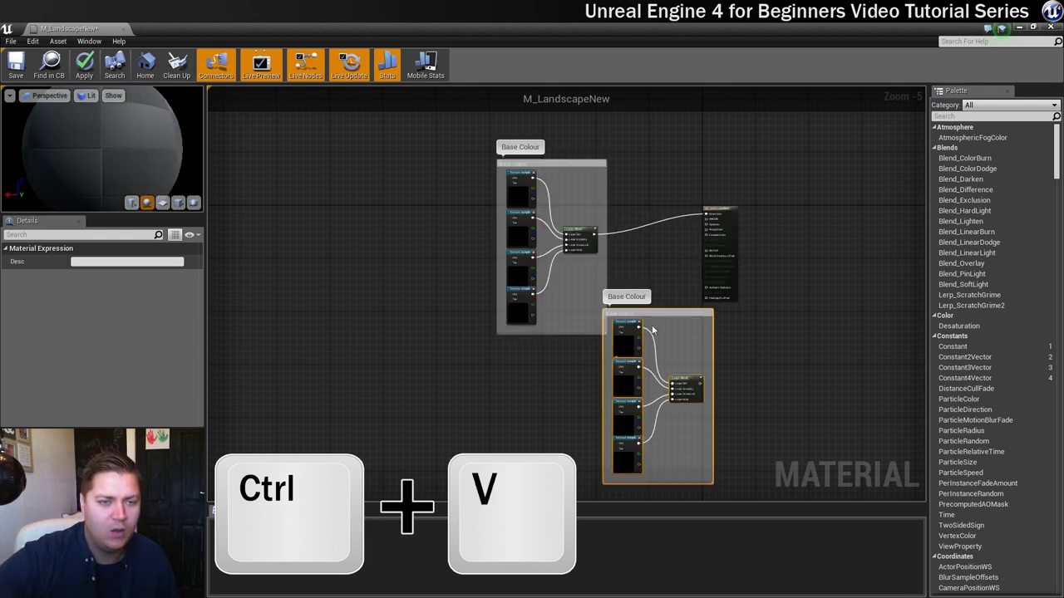
right_click_drag(755, 339, 793, 259)
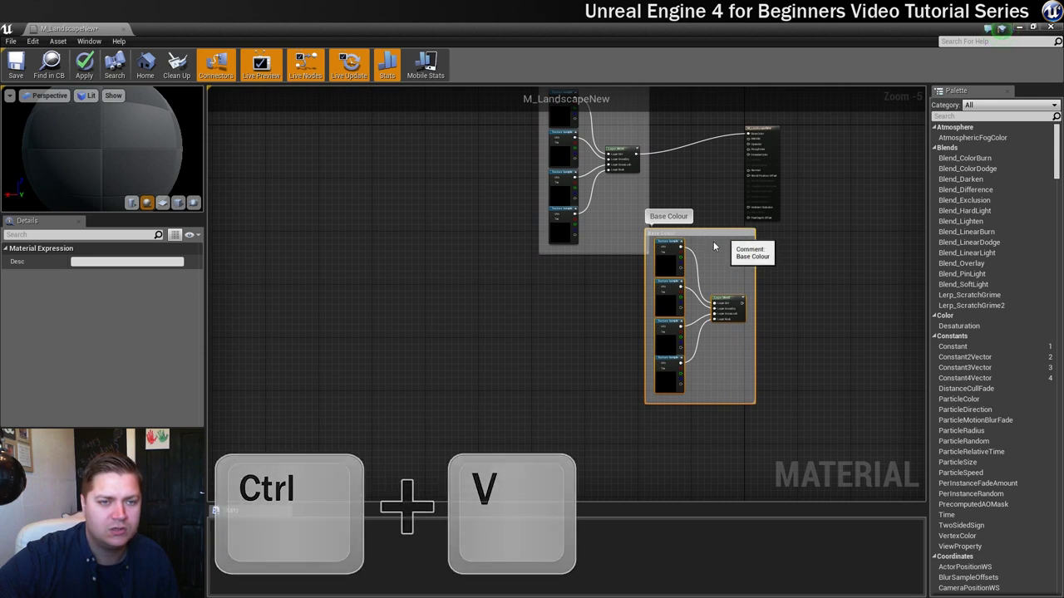
left_click_drag(714, 232, 618, 267)
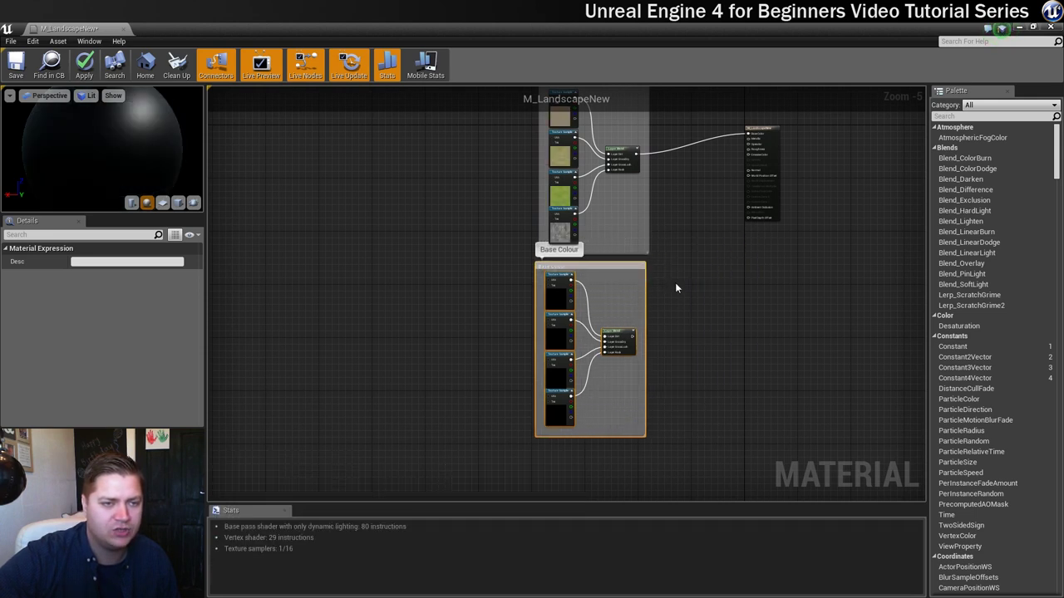
scroll(675, 282, "up", 3)
right_click_drag(673, 288, 798, 330)
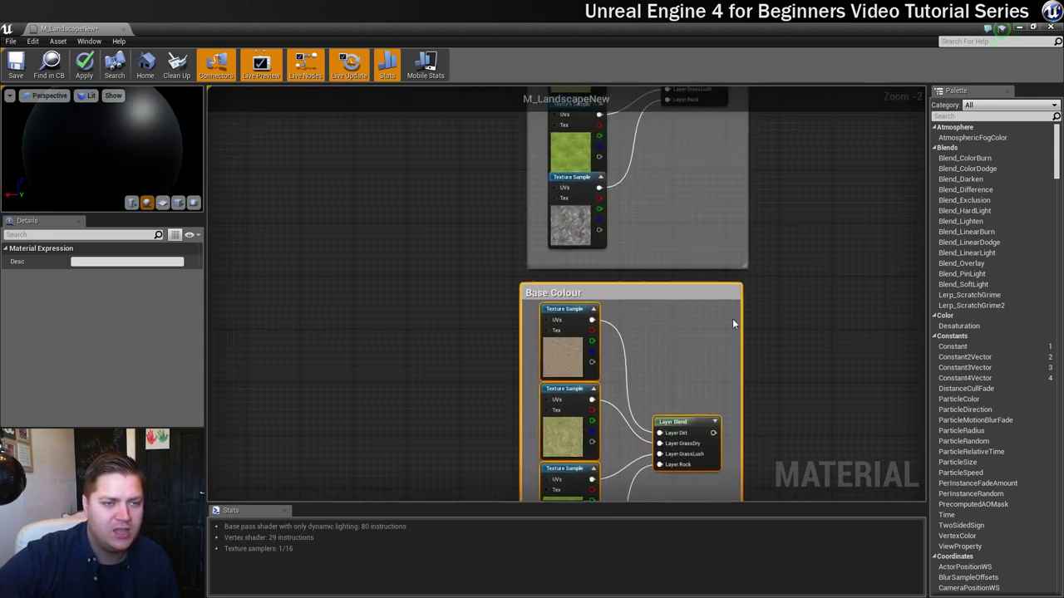
Retitle the duplicated comment group Roughness.
double_click(581, 292)
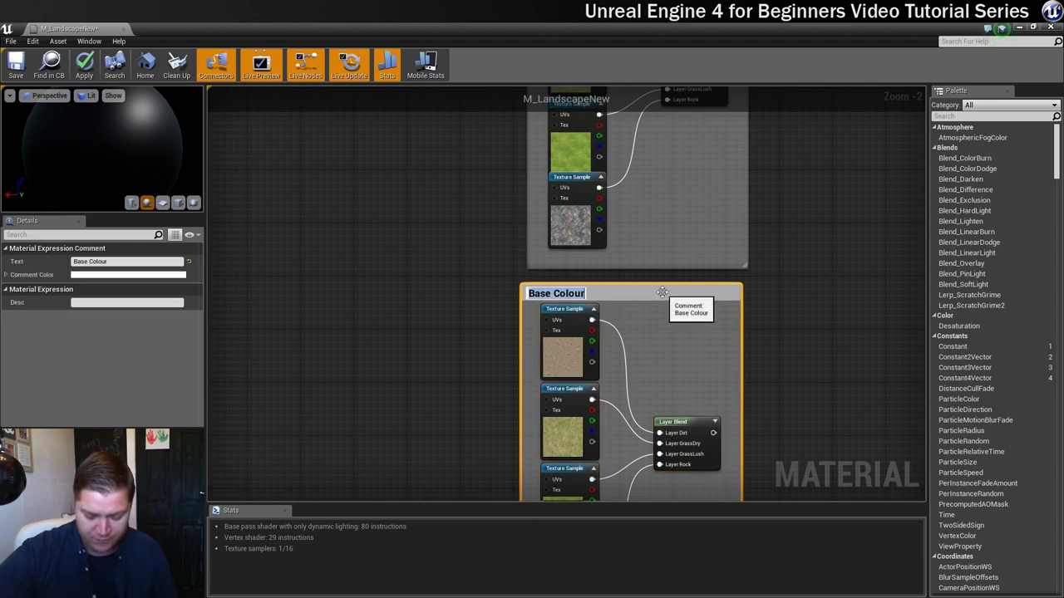
type("Roughness")
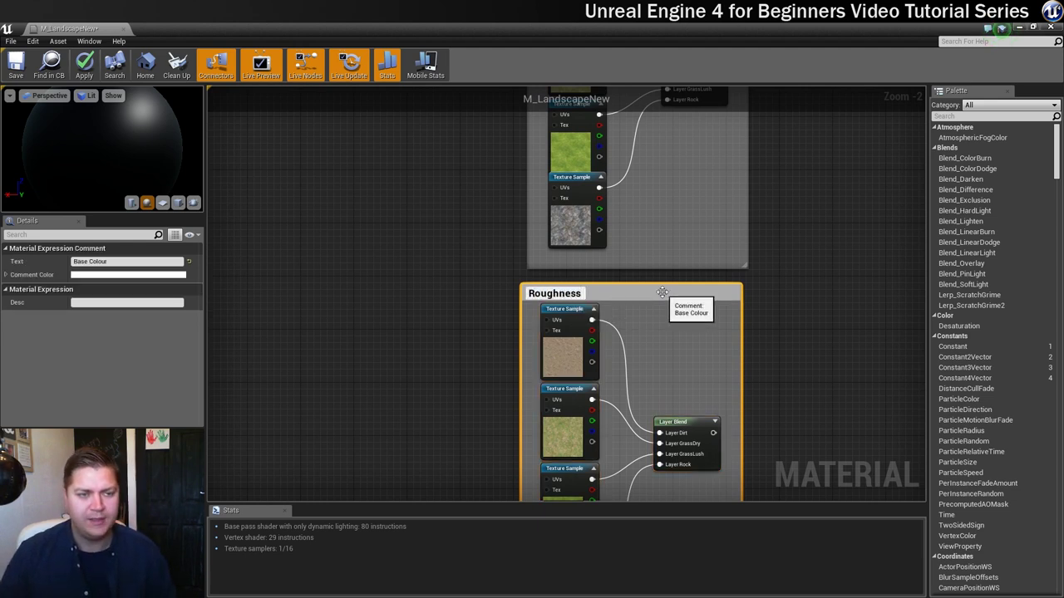
key("Return")
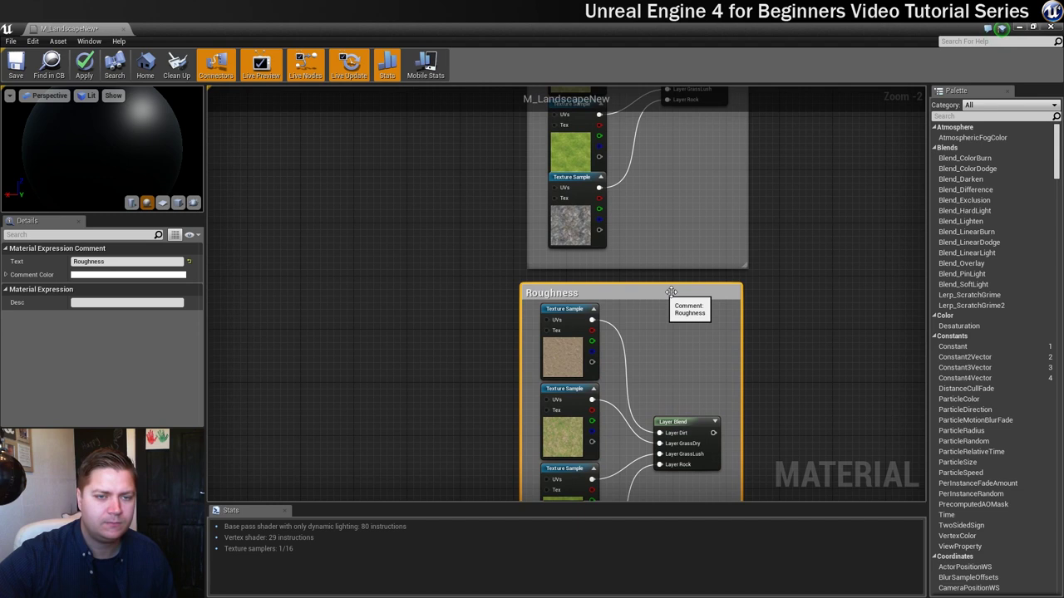
Switch the first Roughness texture sample to Dirt_R and check the second sample's texture list.
right_click_drag(801, 318, 743, 175)
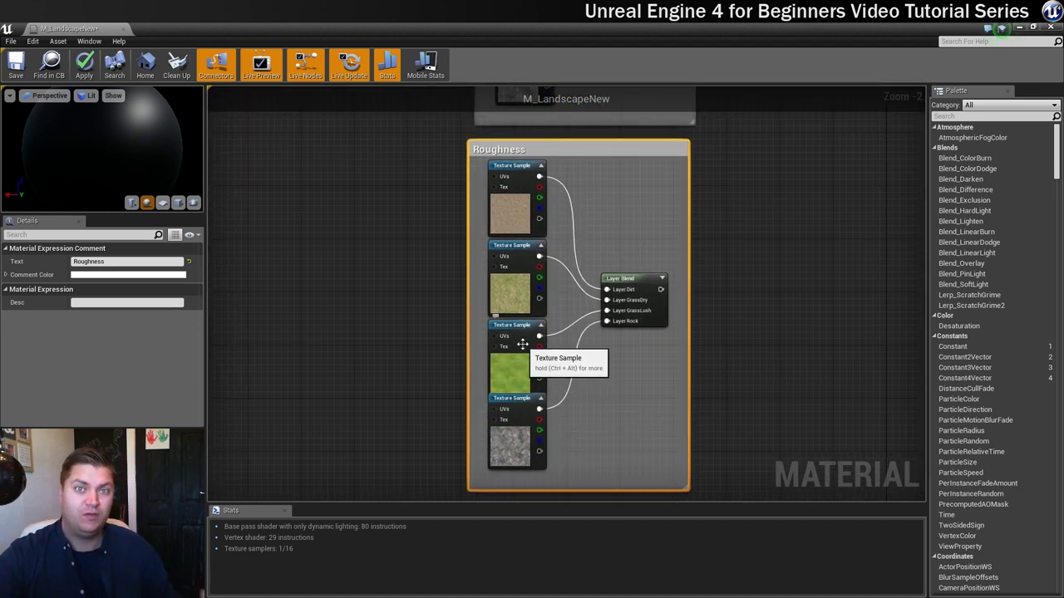
left_click(522, 198)
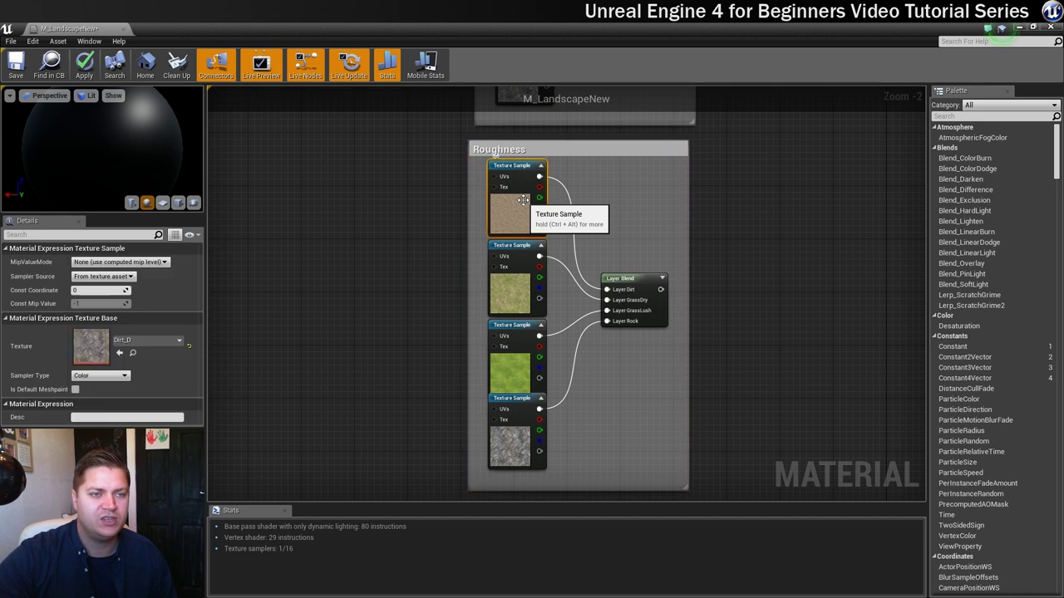
left_click(148, 341)
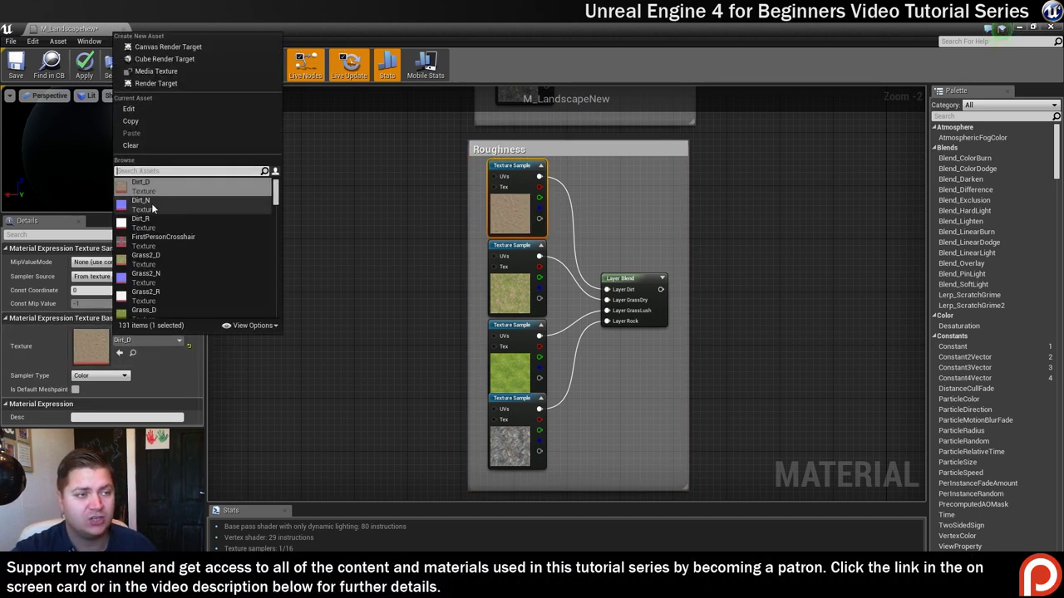
left_click(143, 221)
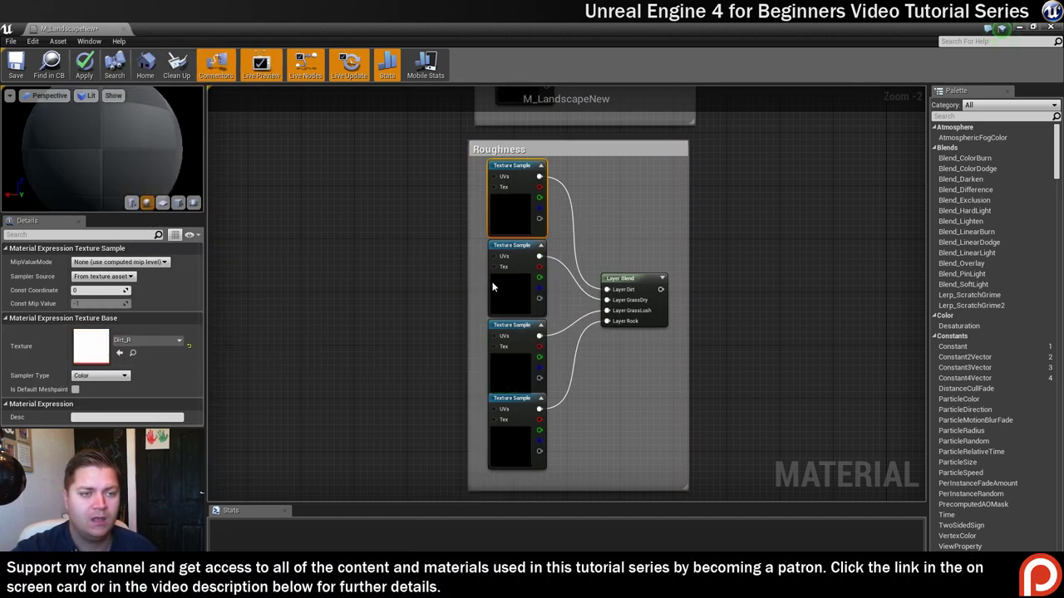
left_click(511, 290)
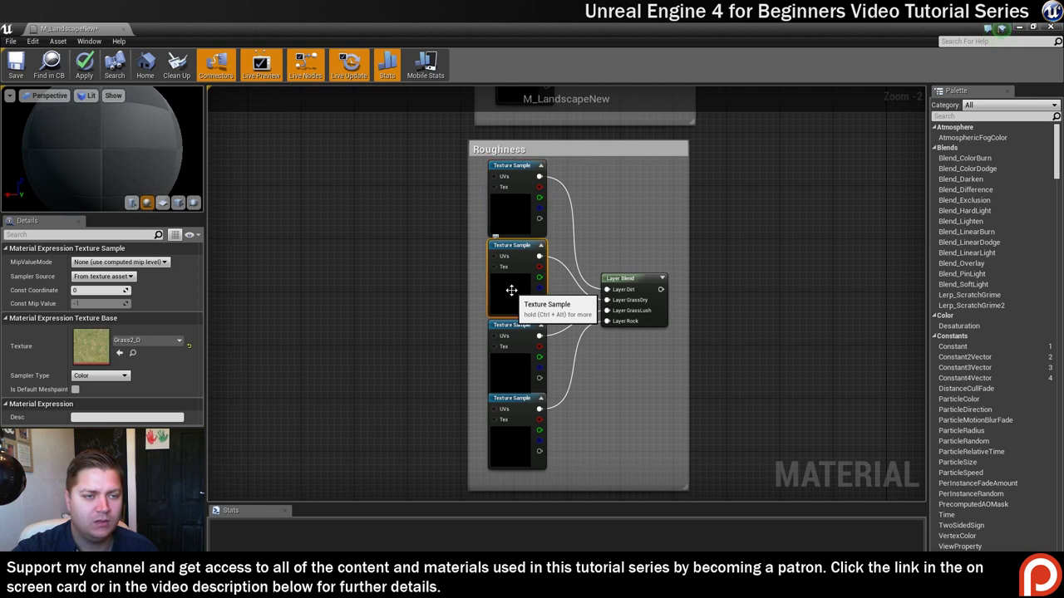
left_click(150, 339)
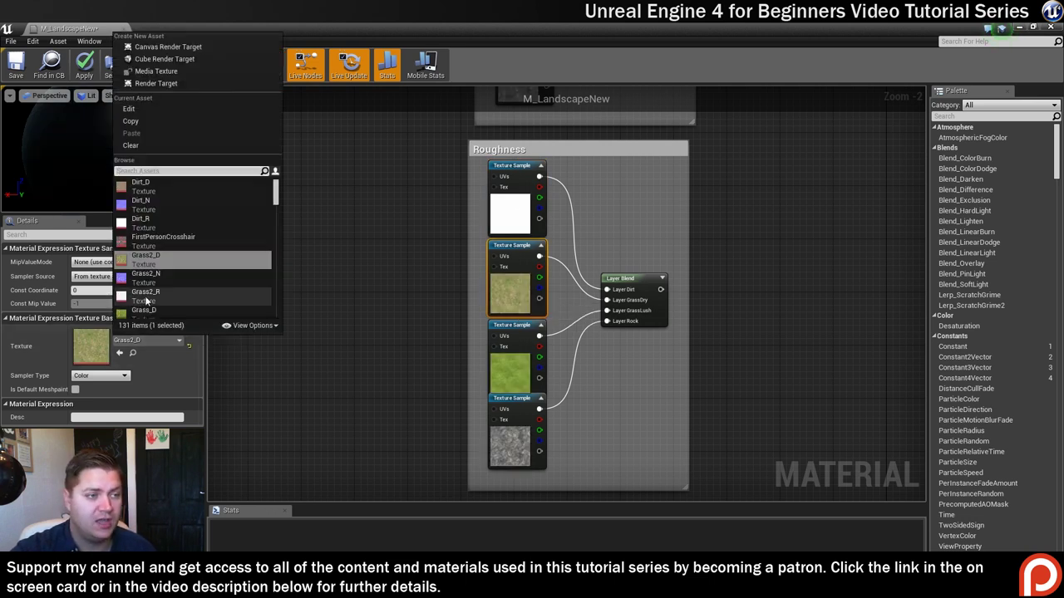
key("Escape")
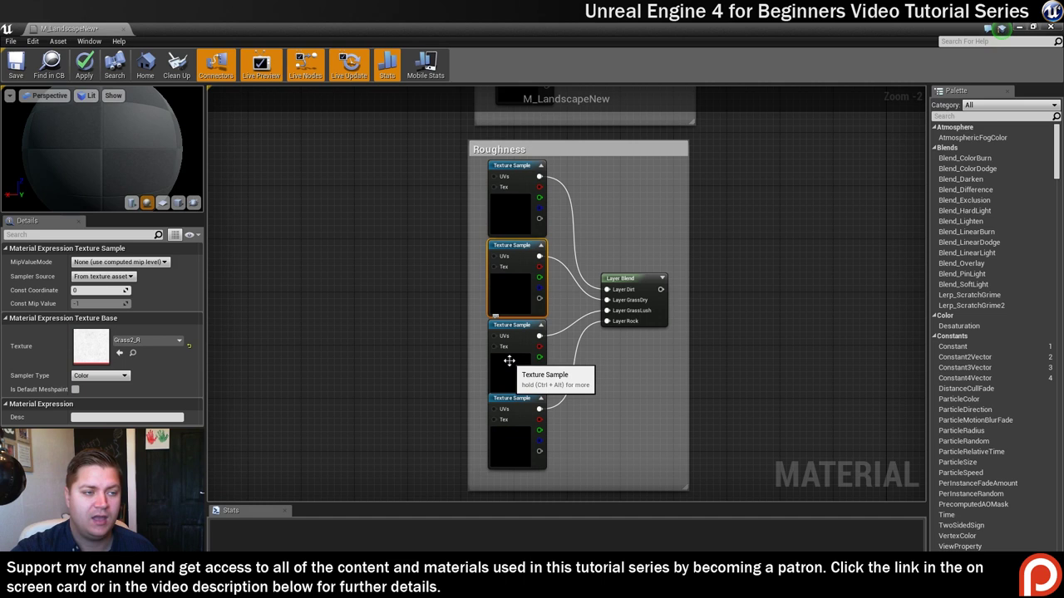
Set the third and fourth Roughness samples to Grass_R and RockTerrain_R.
left_click(511, 364)
left_click(148, 340)
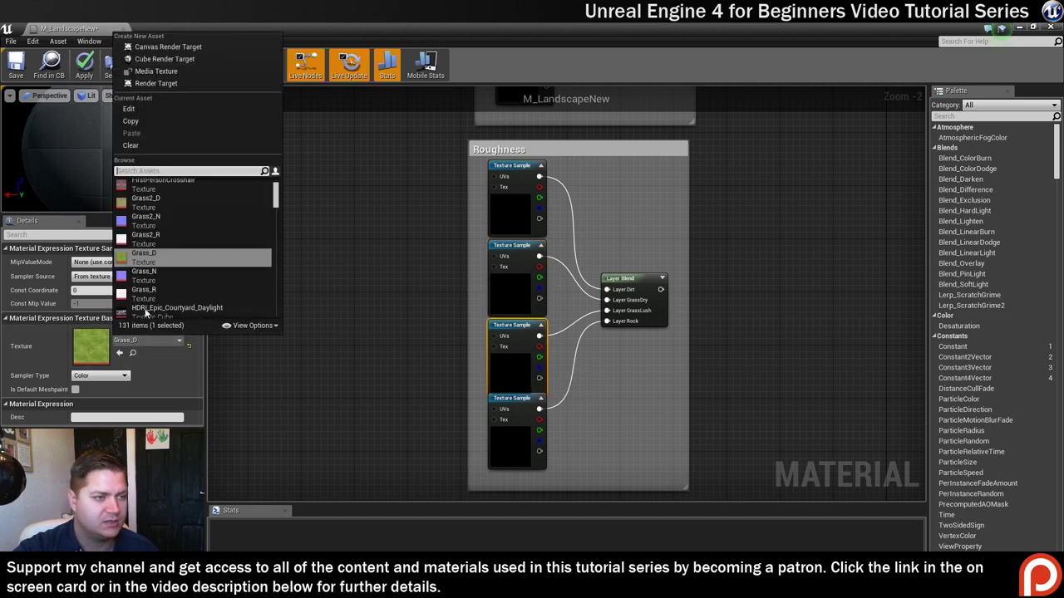
left_click(145, 295)
left_click(498, 430)
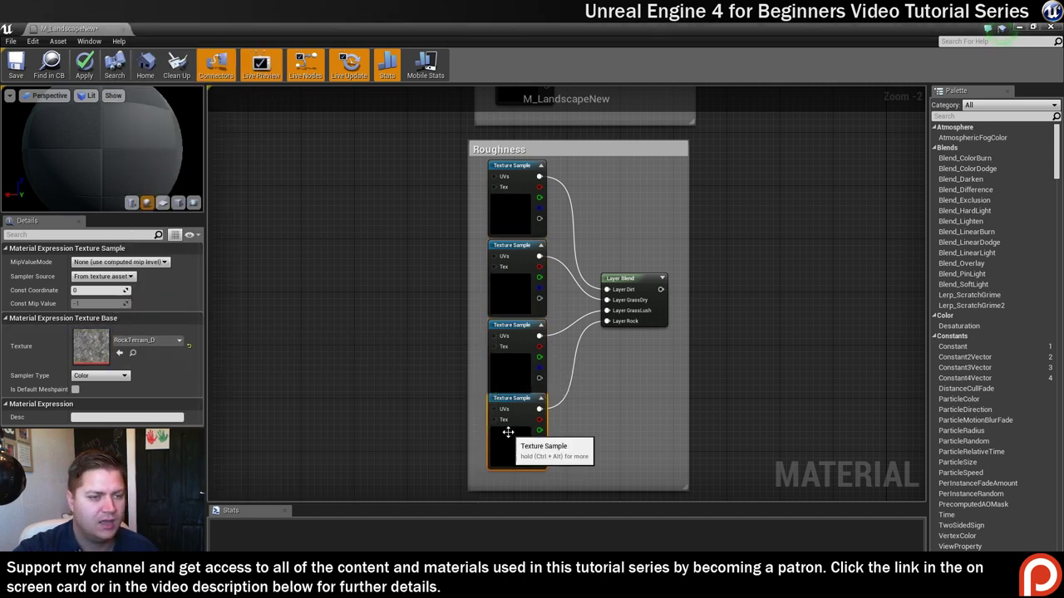
left_click(147, 340)
left_click(153, 290)
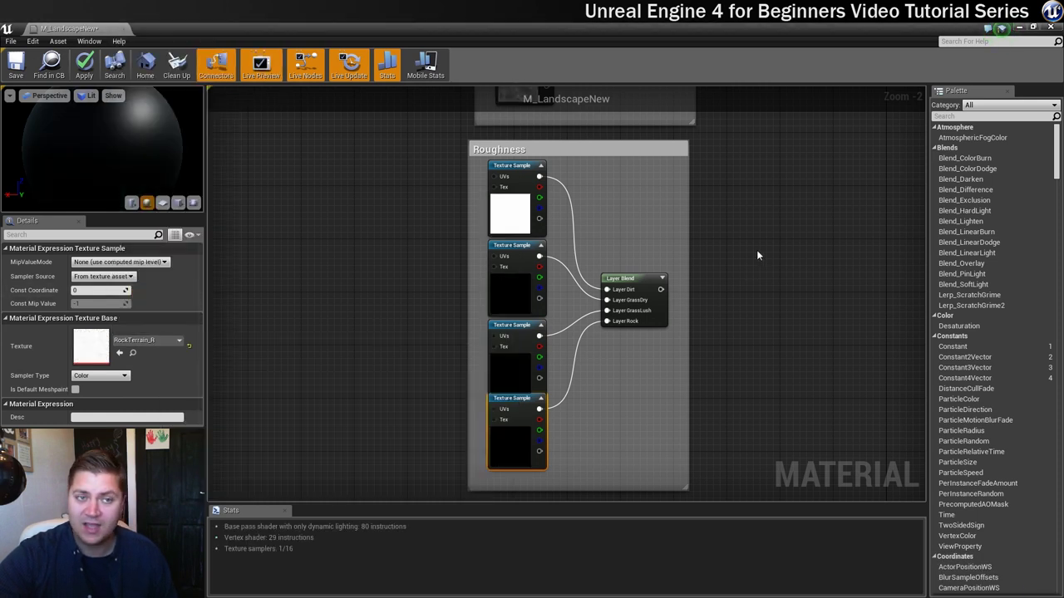
Move the M_LandscapeNew output node down and wire the Roughness Layer Blend into its Roughness pin.
scroll(758, 254, "down", 4)
scroll(755, 253, "up", 2)
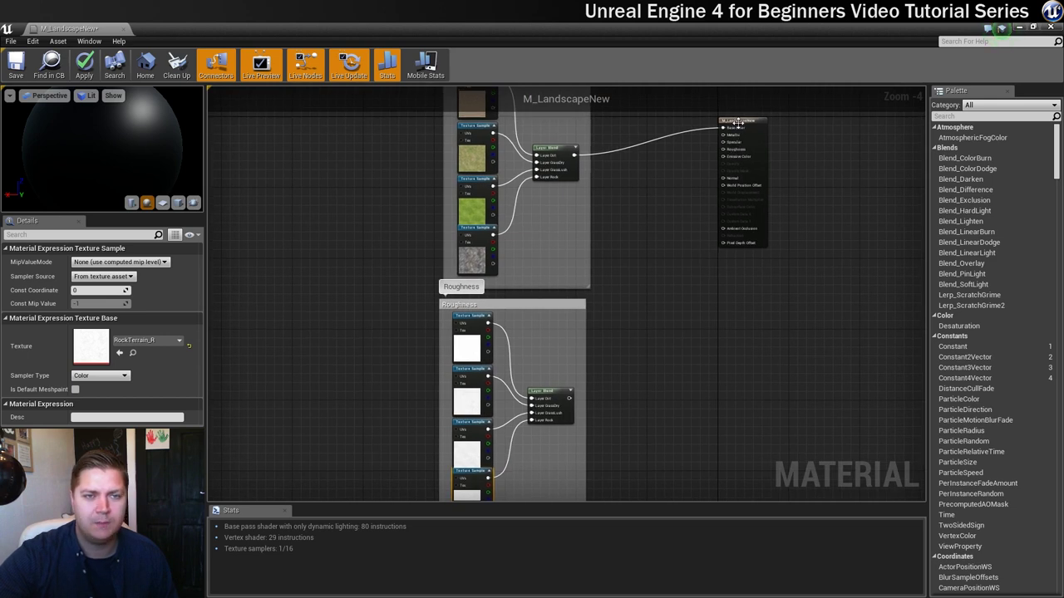
left_click_drag(739, 142, 692, 356)
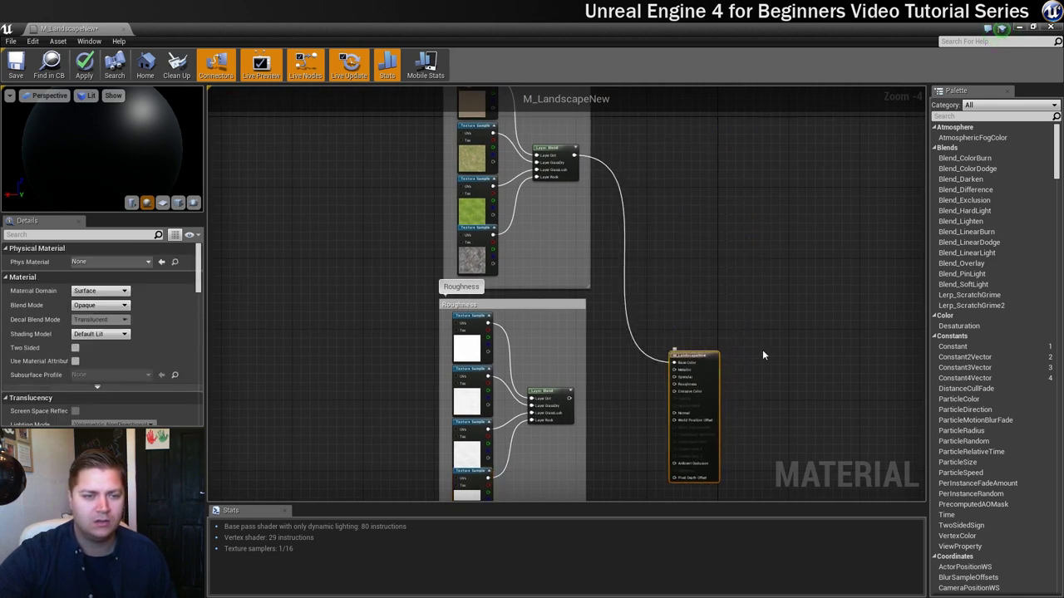
scroll(769, 299, "up", 4)
right_click_drag(661, 310, 713, 268)
left_click_drag(490, 300, 707, 275)
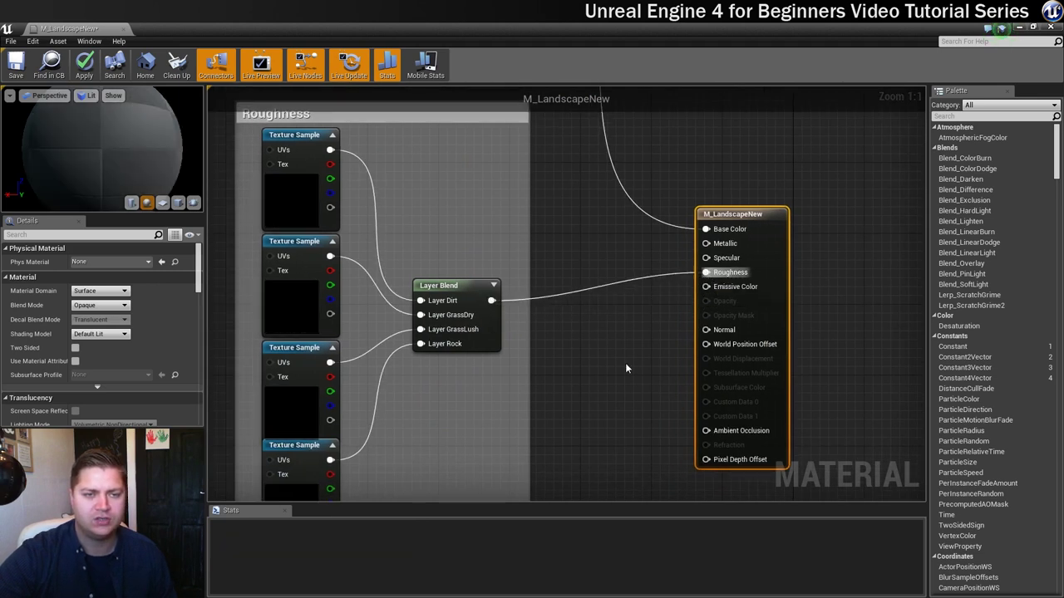
scroll(644, 330, "down", 2)
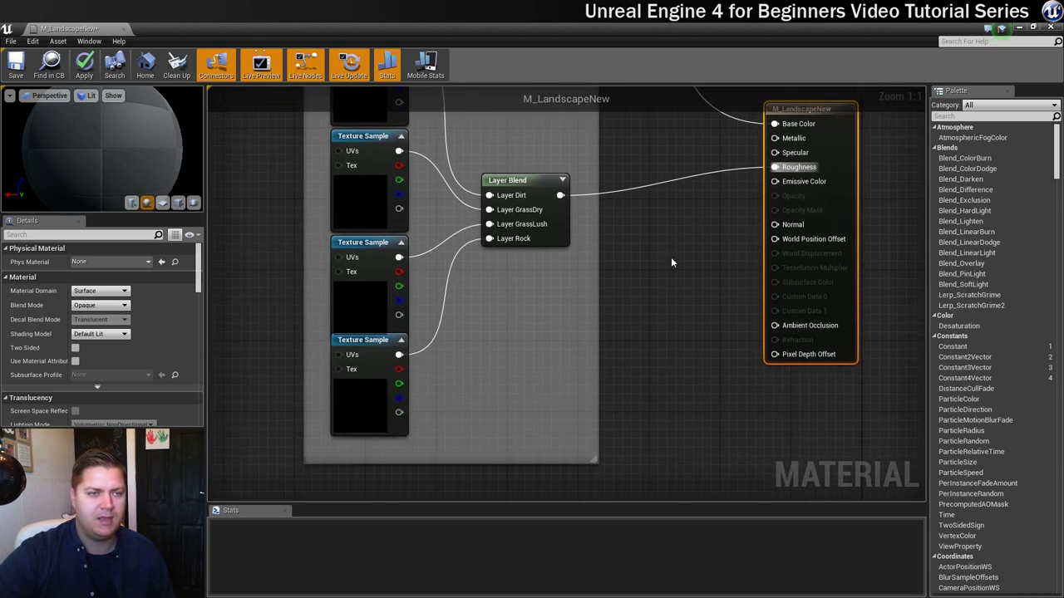
scroll(665, 283, "down", 3)
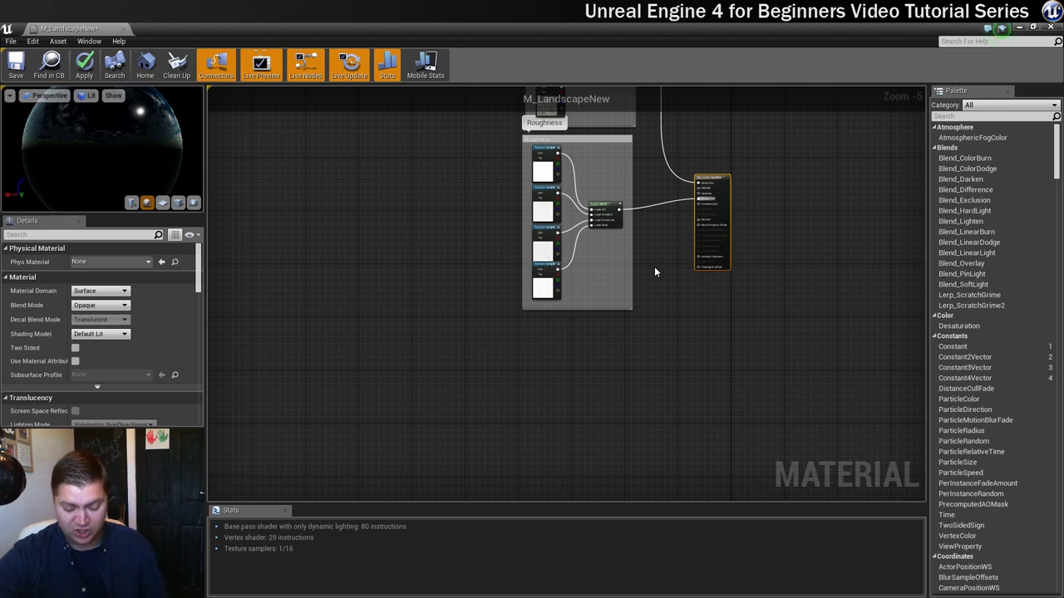
Paste a copy of the Base Colour group below Roughness and title it Normal.
key("ctrl+v")
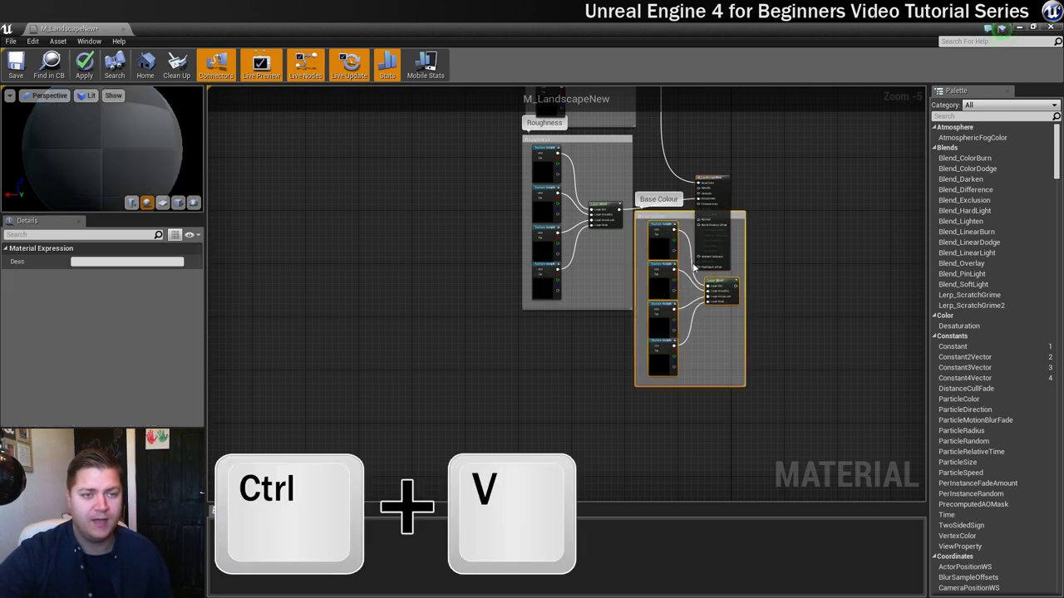
left_click_drag(665, 240, 571, 330)
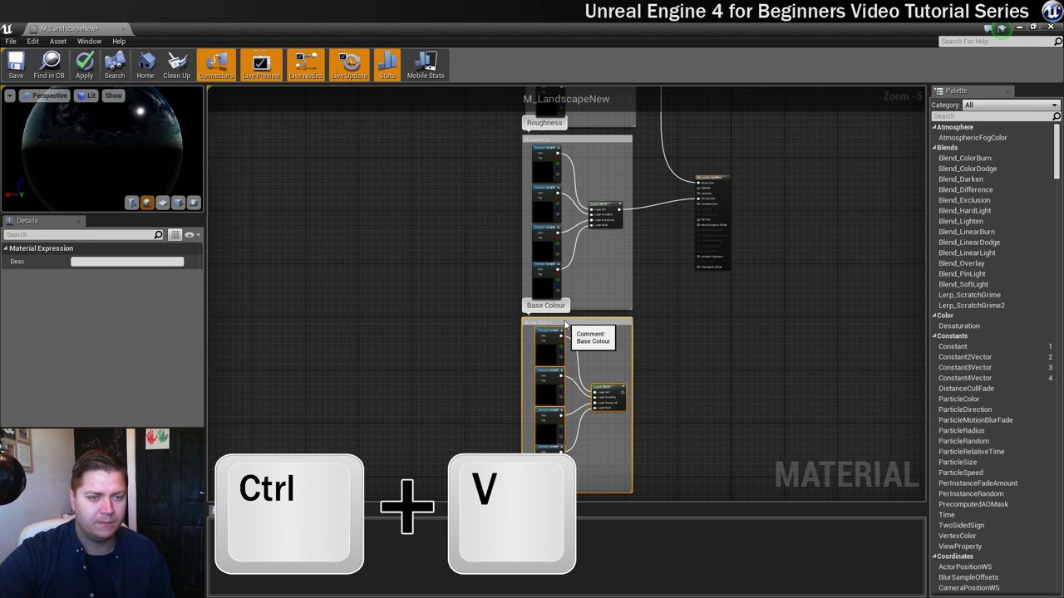
scroll(653, 364, "up", 5)
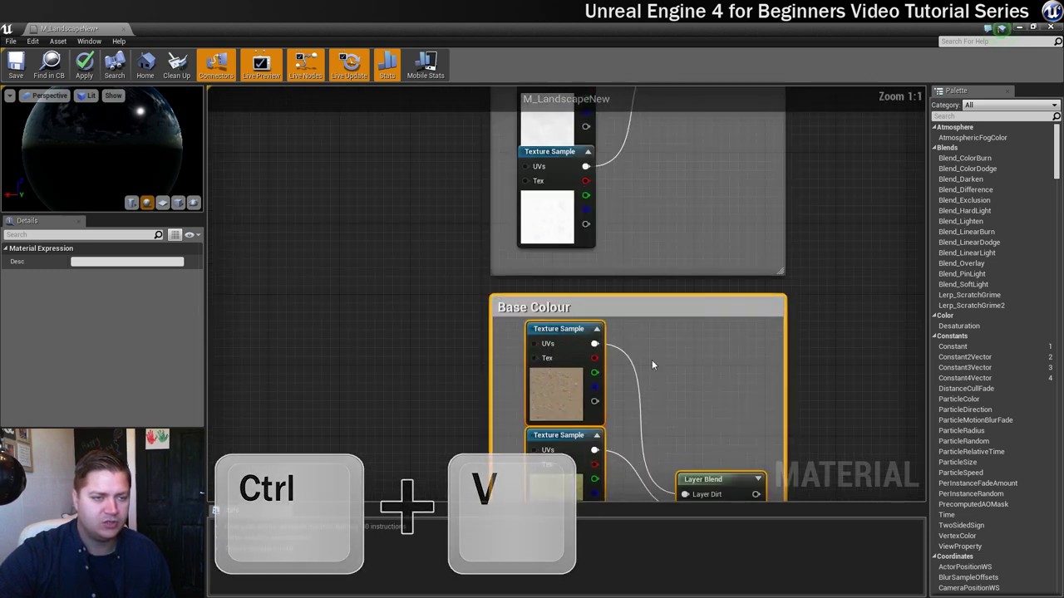
left_click(553, 311)
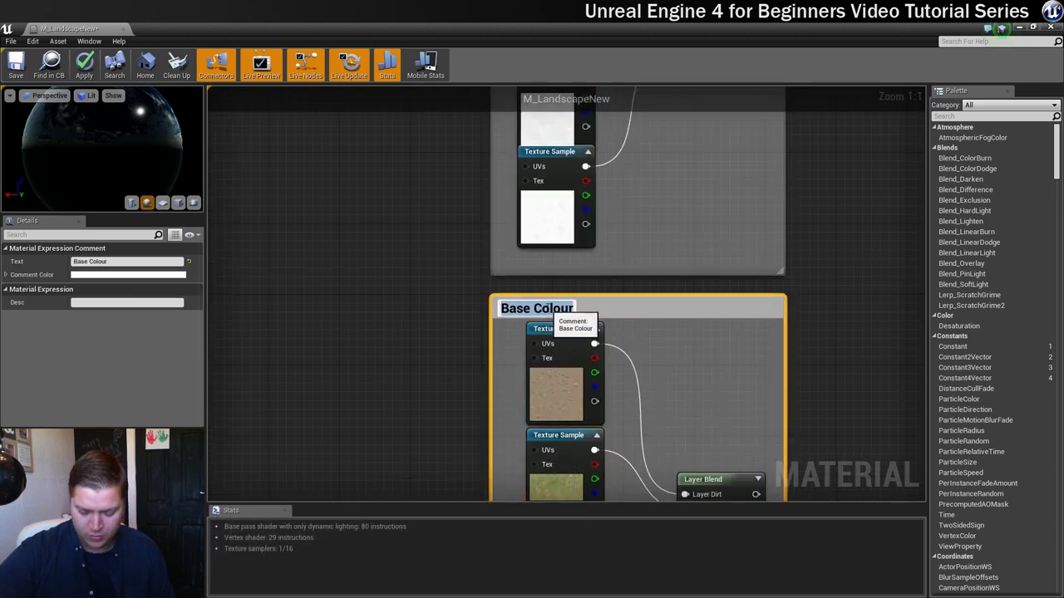
type("Norm")
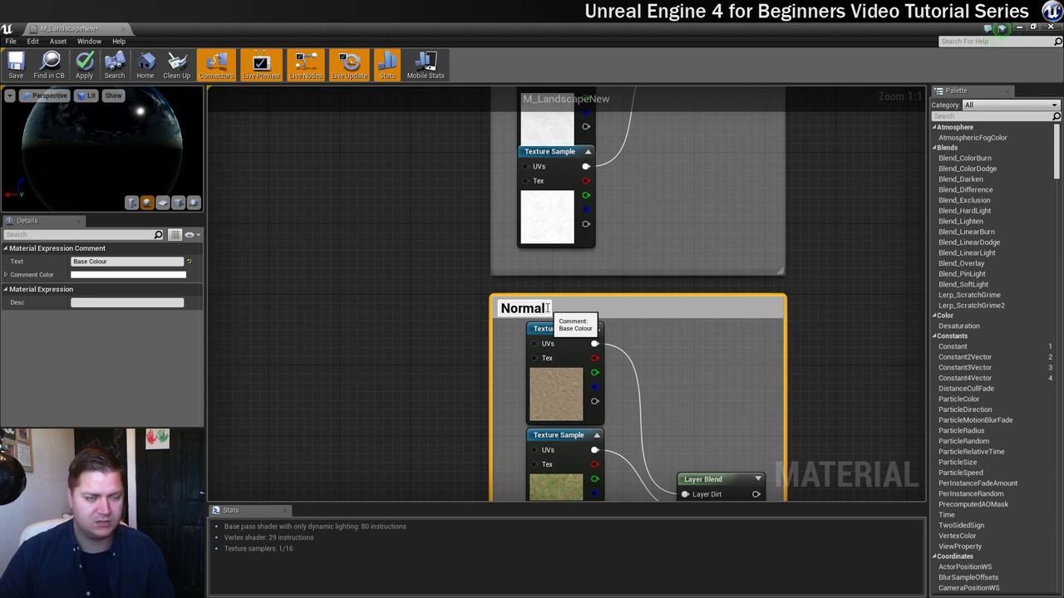
type("al")
key("Return")
Set the first two Normal texture samples to Dirt_N and Grass2_N.
scroll(793, 278, "down", 1)
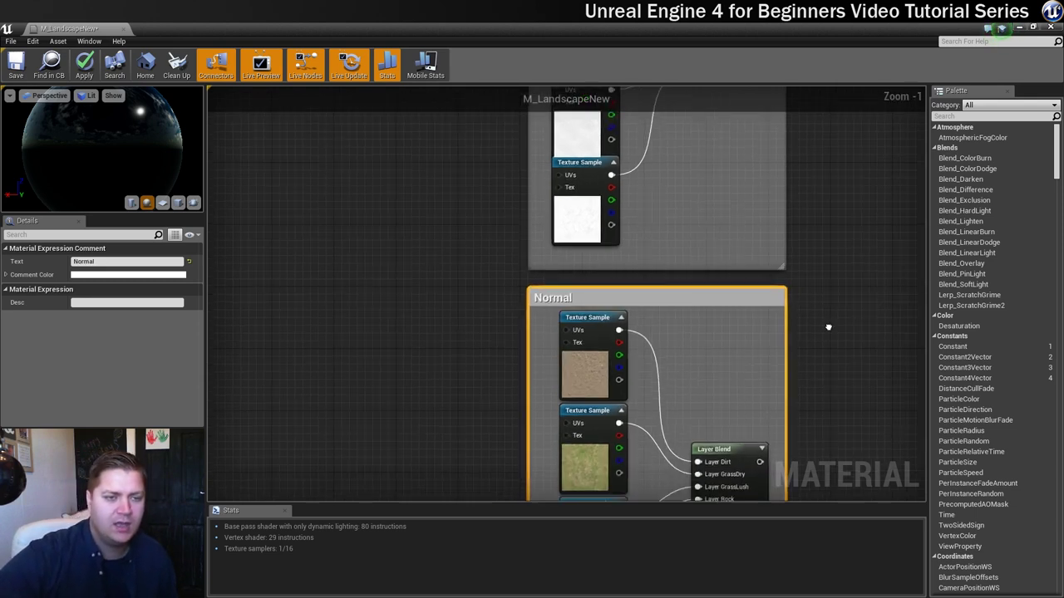
right_click_drag(827, 327, 765, 190)
left_click(536, 220)
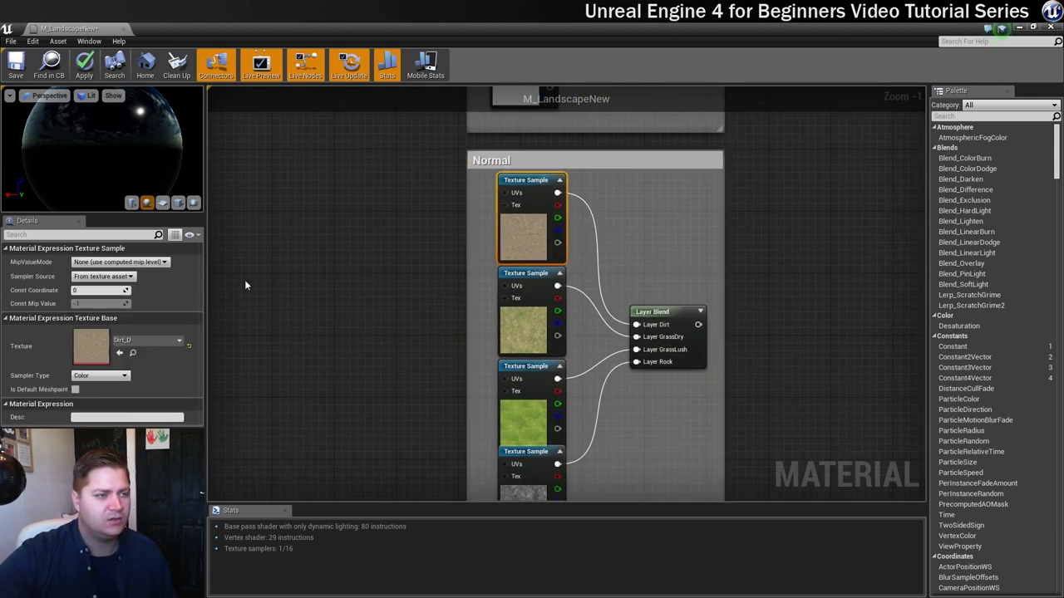
left_click(148, 339)
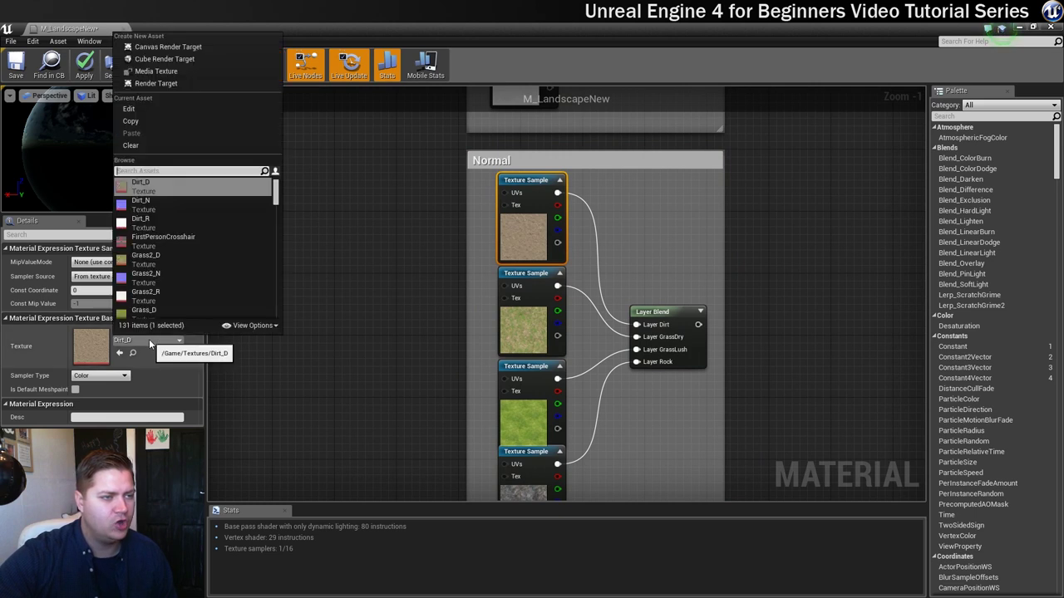
left_click(141, 200)
left_click(532, 324)
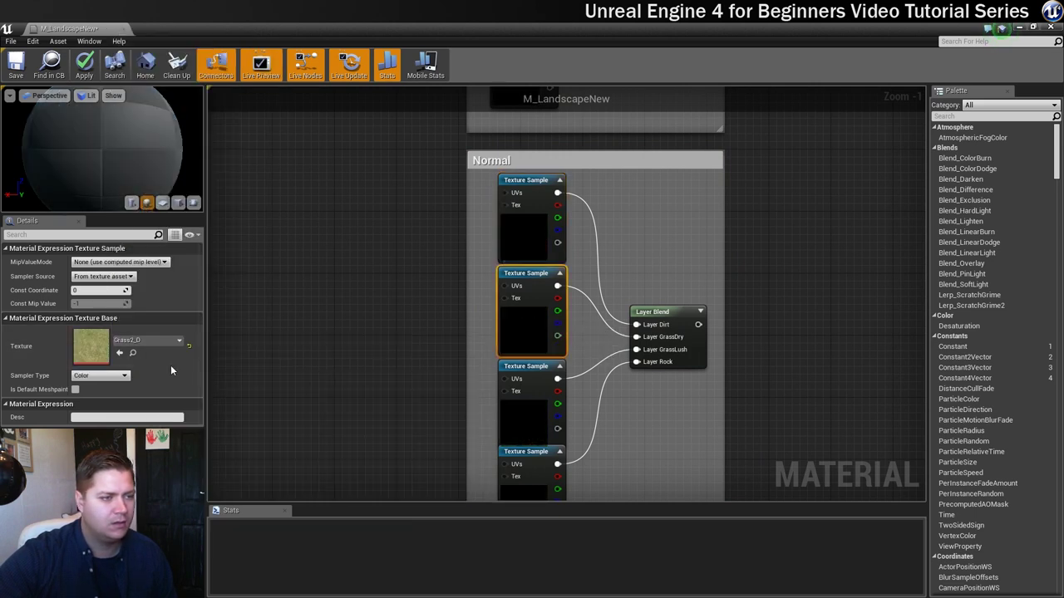
left_click(161, 340)
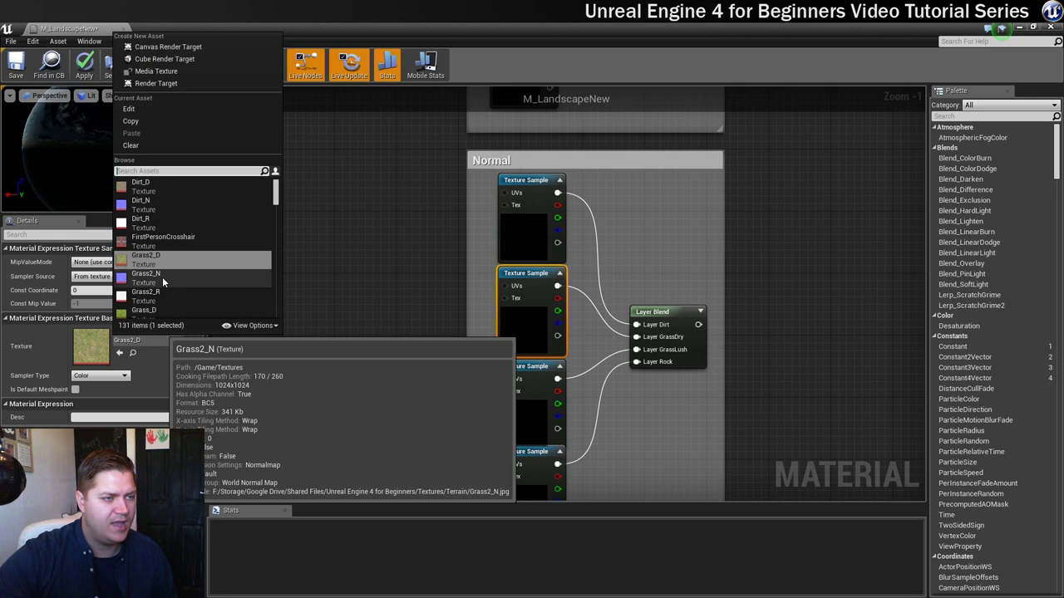
left_click(162, 277)
Set the third and fourth Normal texture samples to Grass_N and RockTerrain_N.
left_click(534, 404)
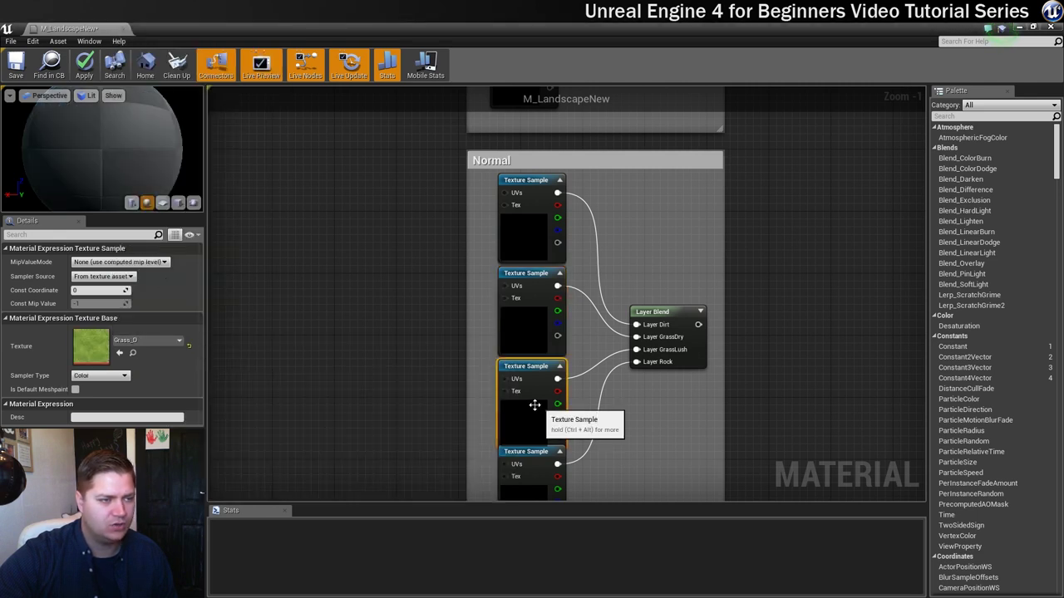
left_click(148, 342)
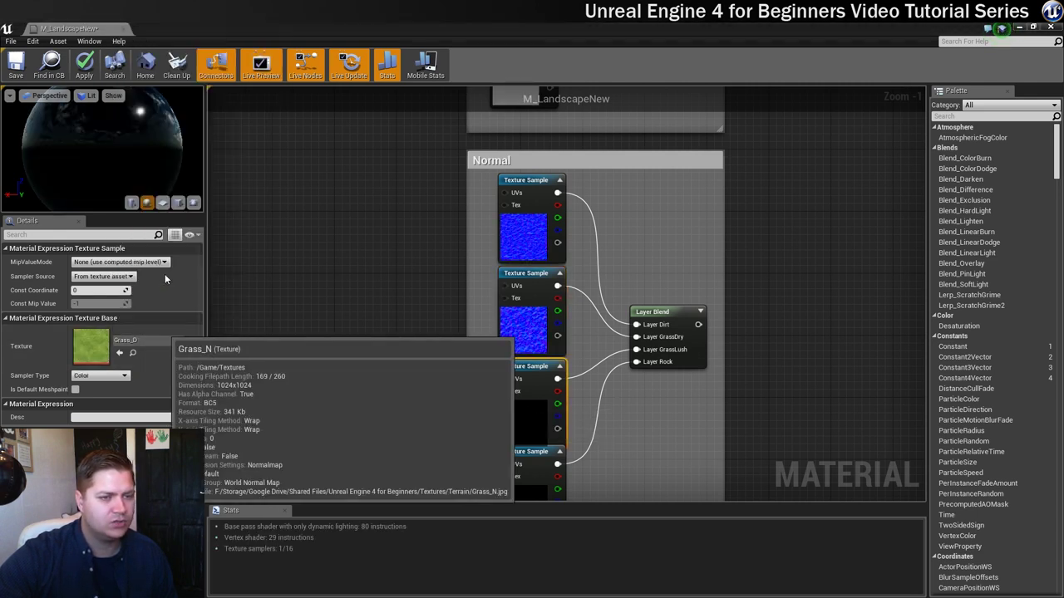
left_click(167, 275)
right_click_drag(469, 390, 455, 299)
left_click(532, 408)
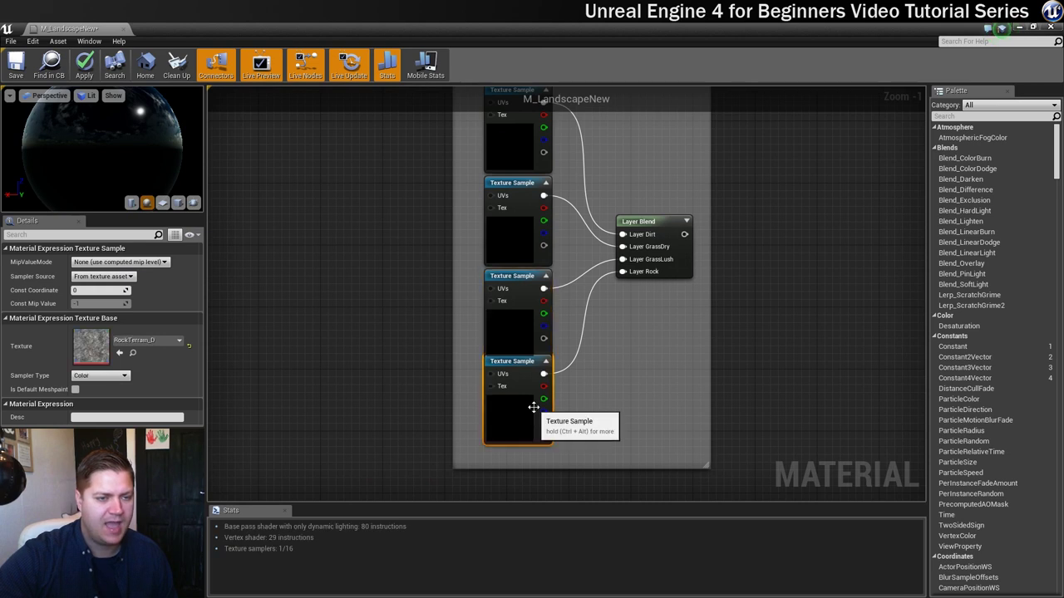
left_click(145, 341)
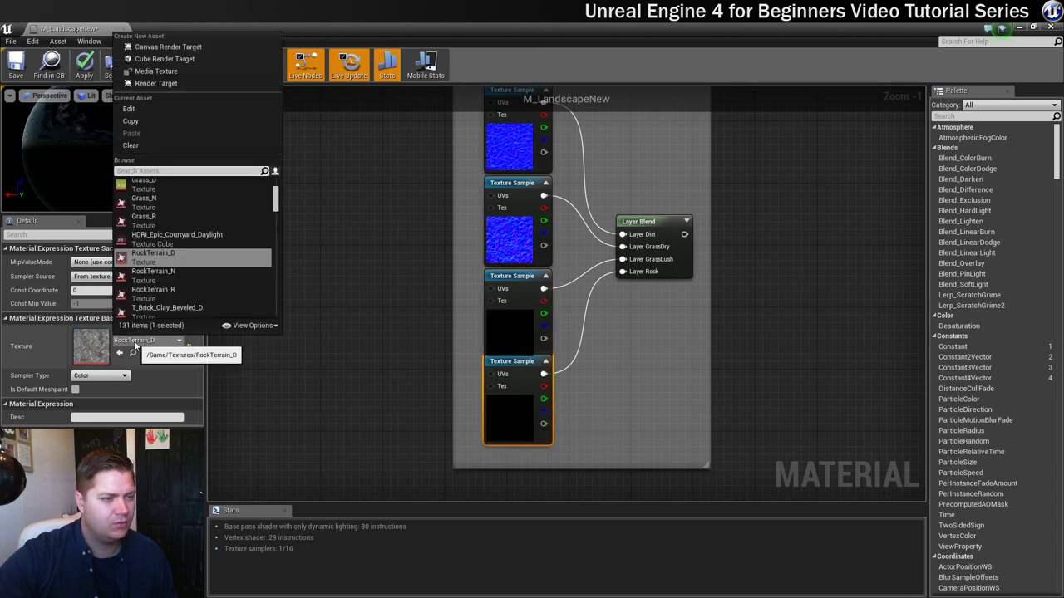
left_click(155, 274)
scroll(799, 294, "down", 5)
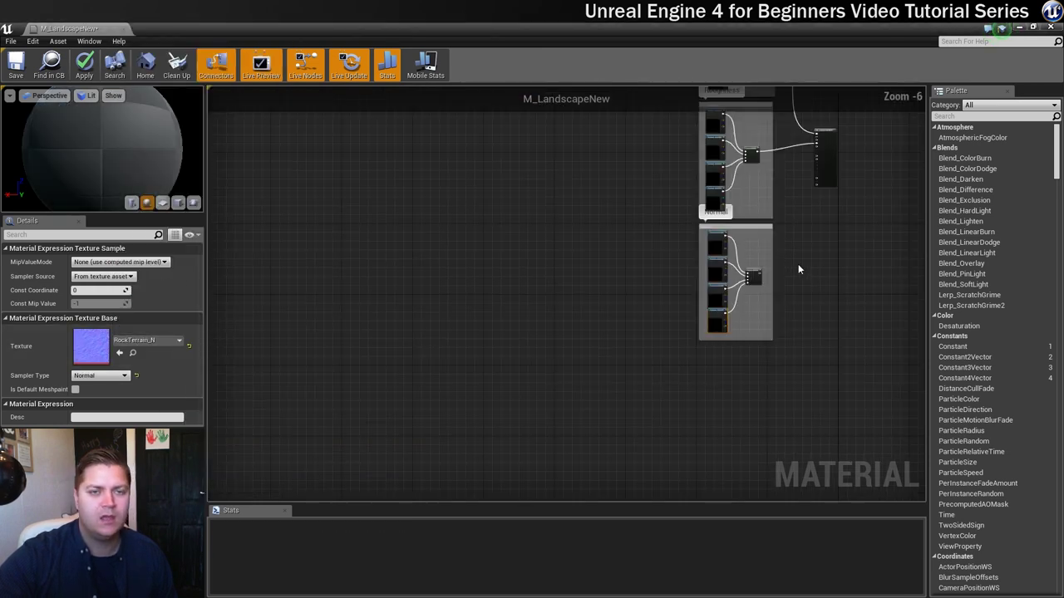
Wire the Normal Layer Blend into the Normal input of M_LandscapeNew.
right_click_drag(798, 263, 710, 307)
right_click_drag(730, 196, 790, 305)
scroll(810, 321, "up", 3)
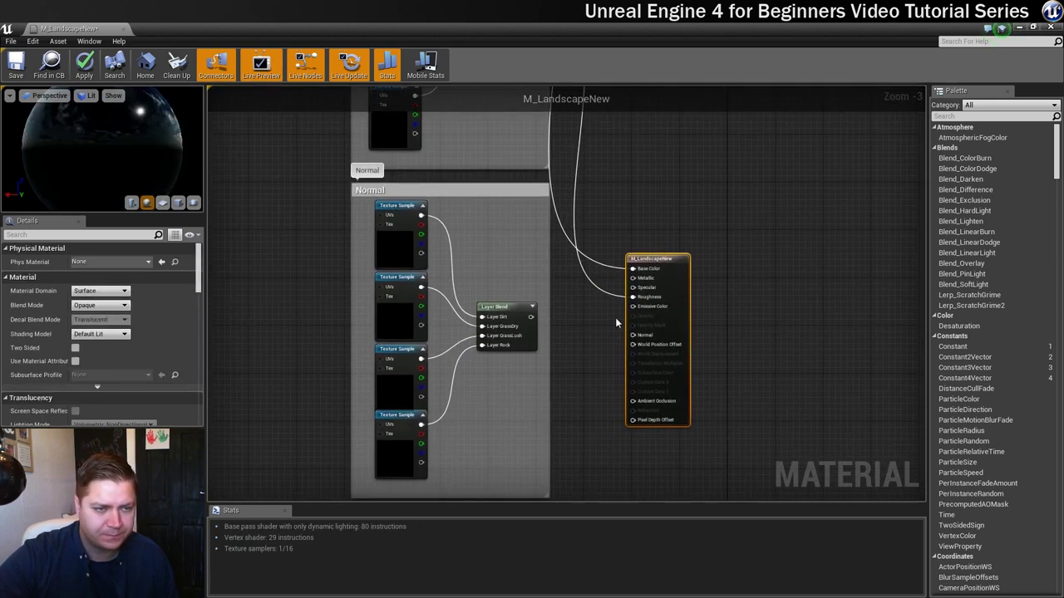
left_click_drag(533, 318, 634, 338)
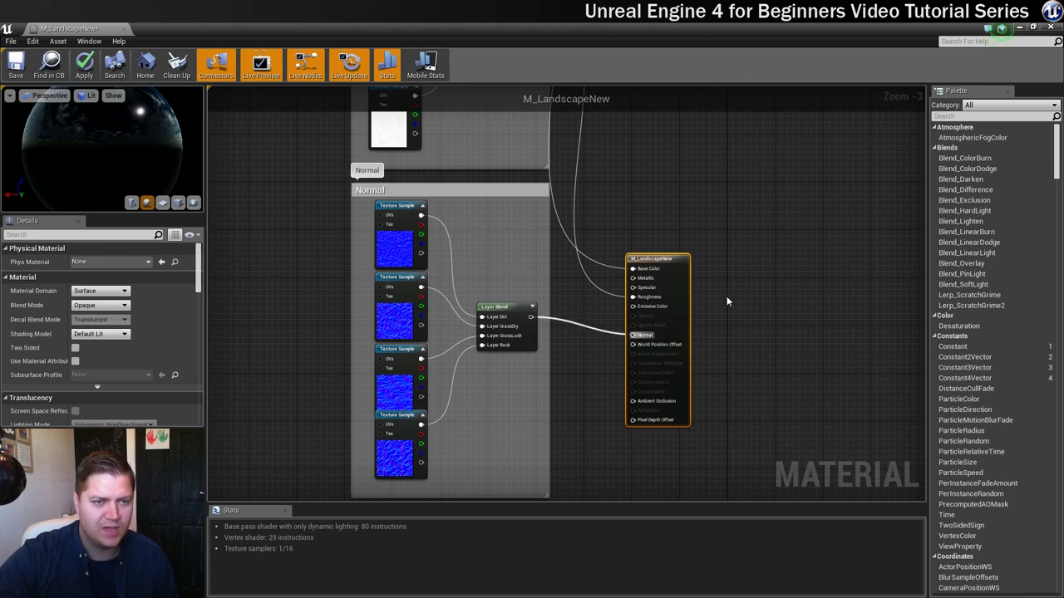
scroll(728, 294, "down", 4)
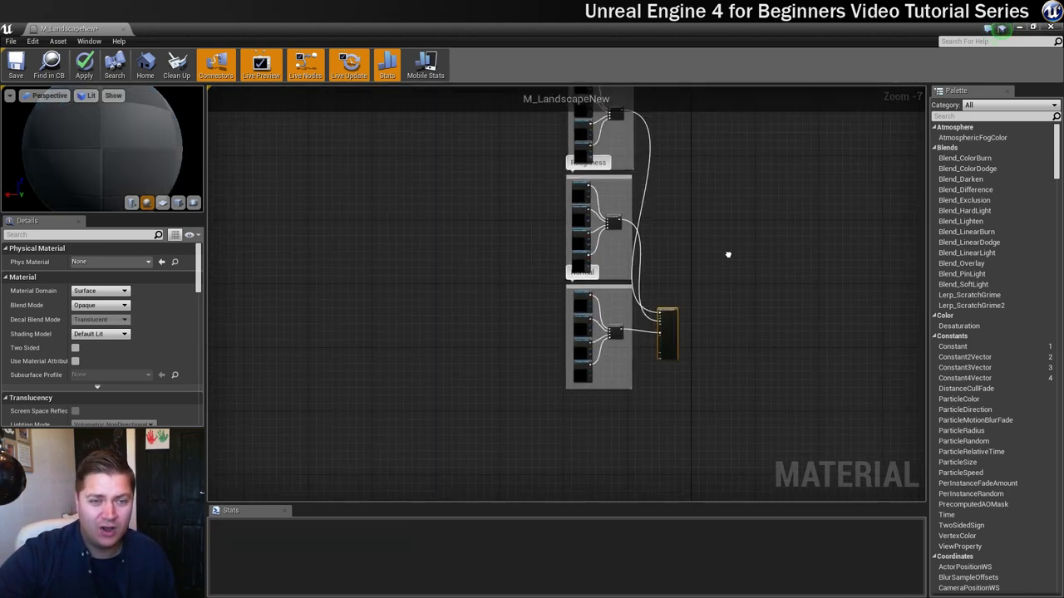
Place the output node beside the node groups and shift the graph right to free space.
right_click_drag(728, 254, 679, 344)
left_click_drag(619, 392, 651, 289)
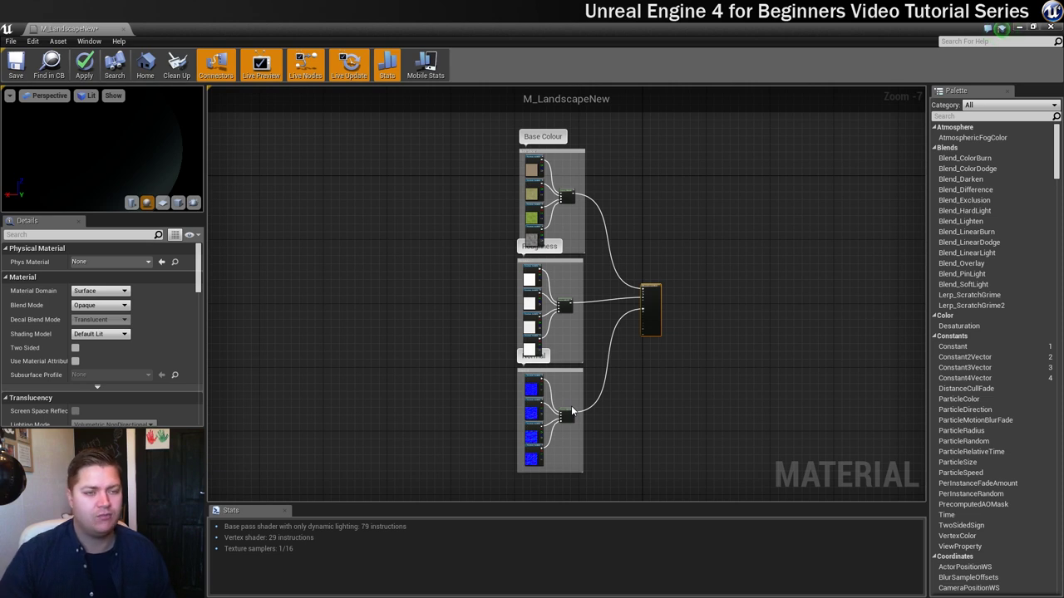
right_click_drag(763, 314, 888, 311)
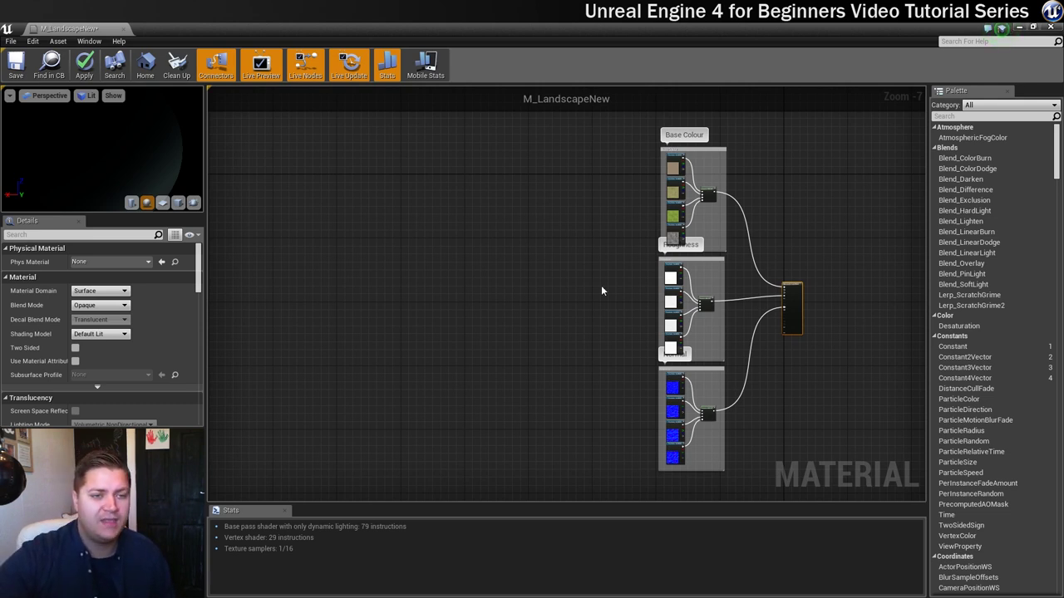
Add a LandscapeLayerCoords node via 'landsc' search and place it beside the Base Colour textures.
right_click(552, 280)
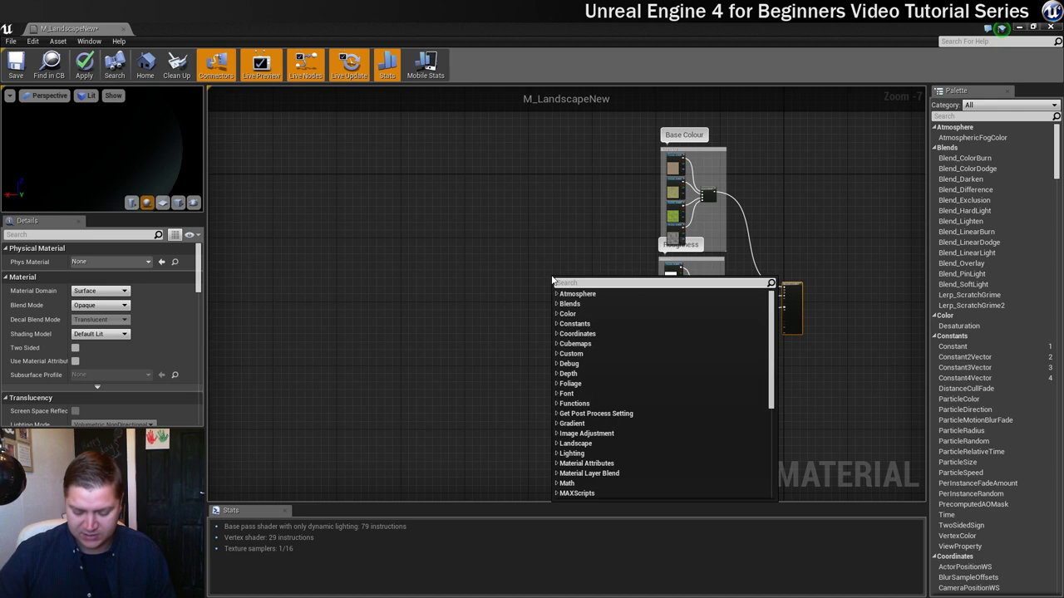
type("landsc")
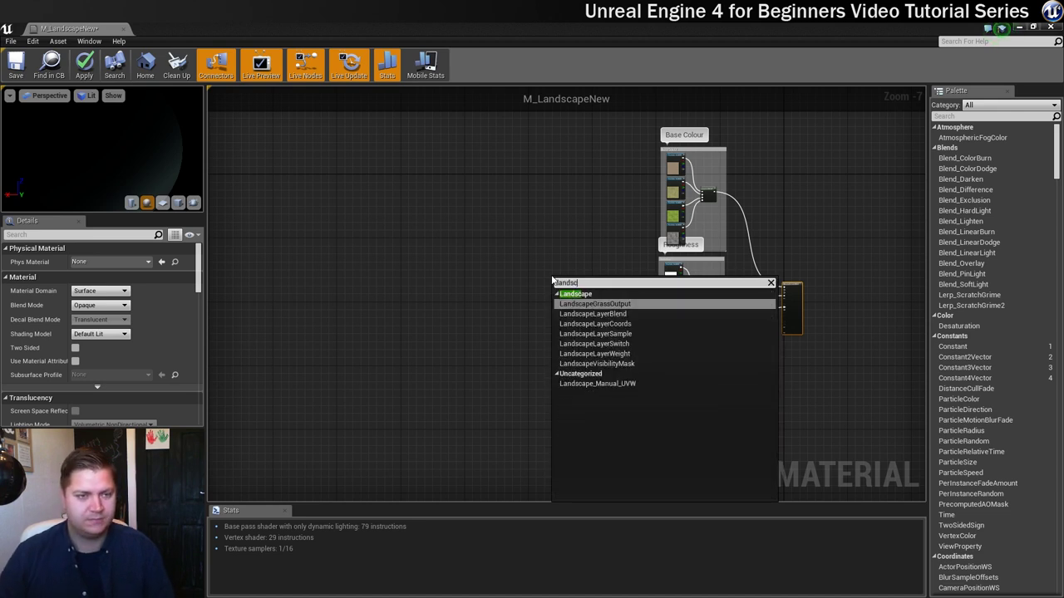
left_click(607, 324)
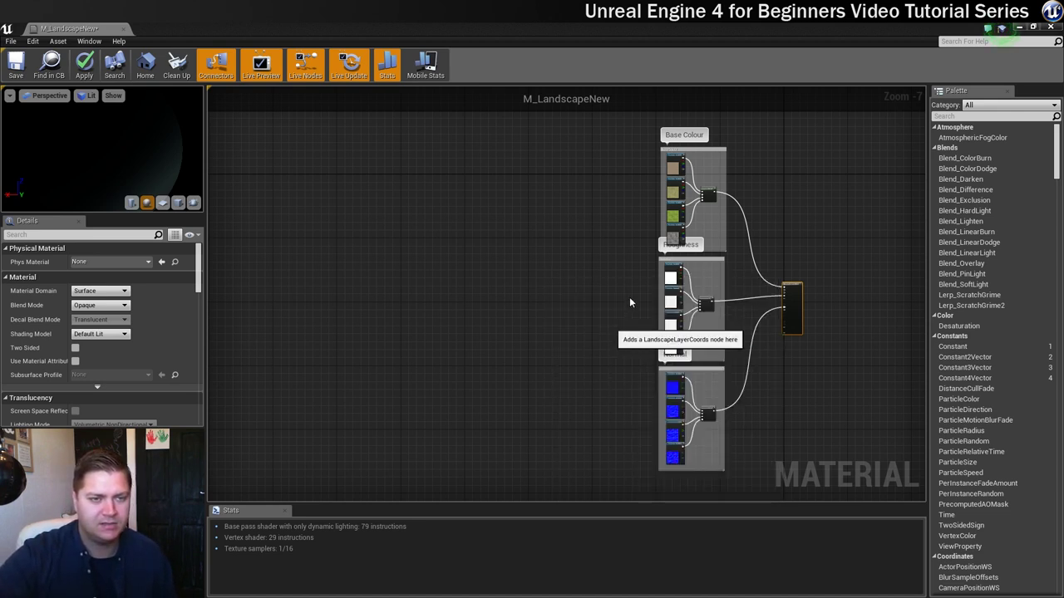
right_click_drag(607, 256, 608, 301)
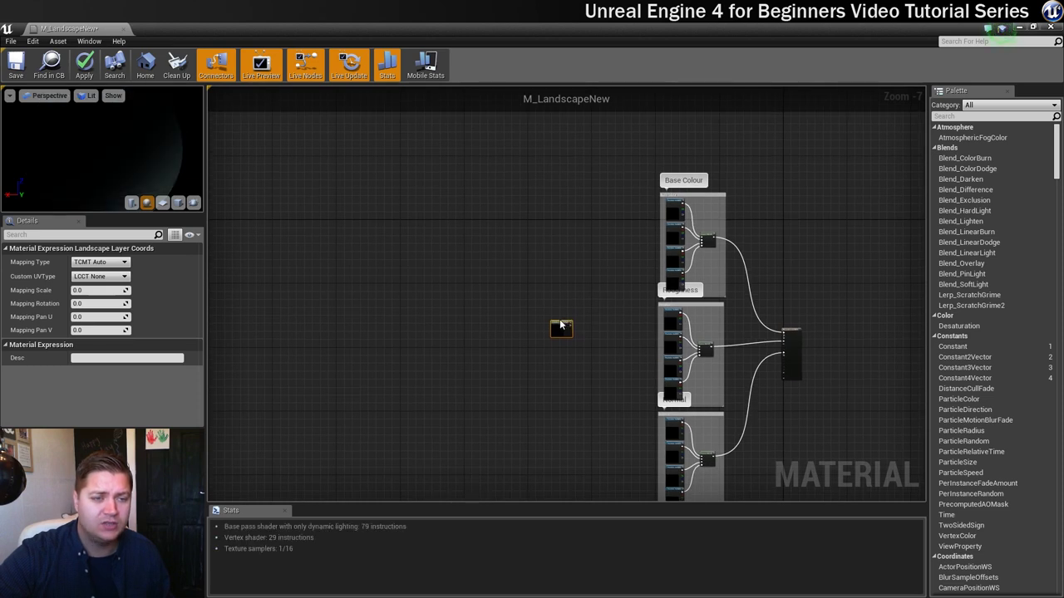
left_click_drag(561, 326, 603, 238)
scroll(629, 241, "up", 4)
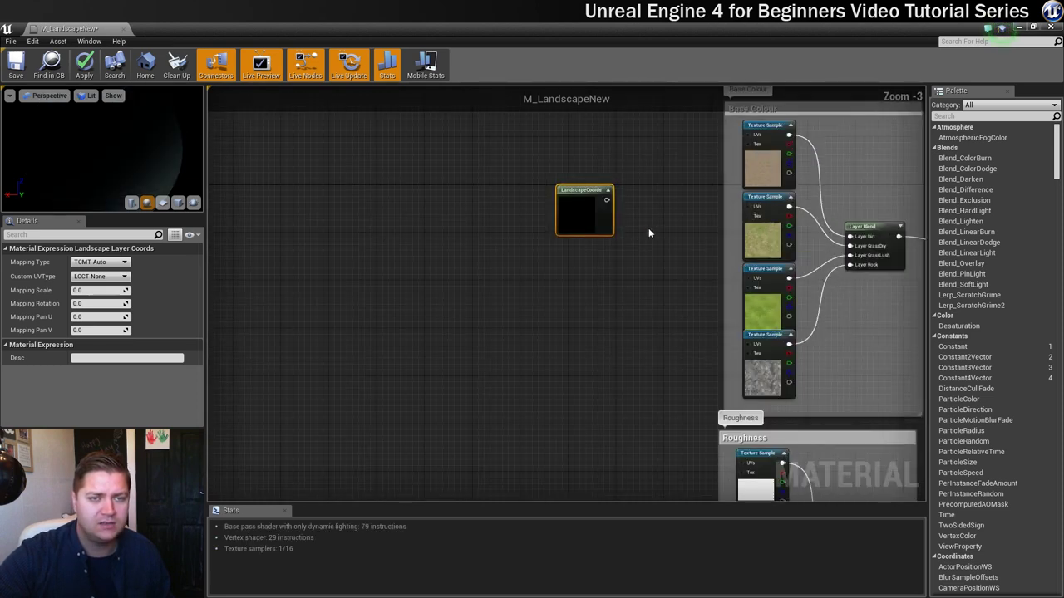
scroll(580, 294, "up", 1)
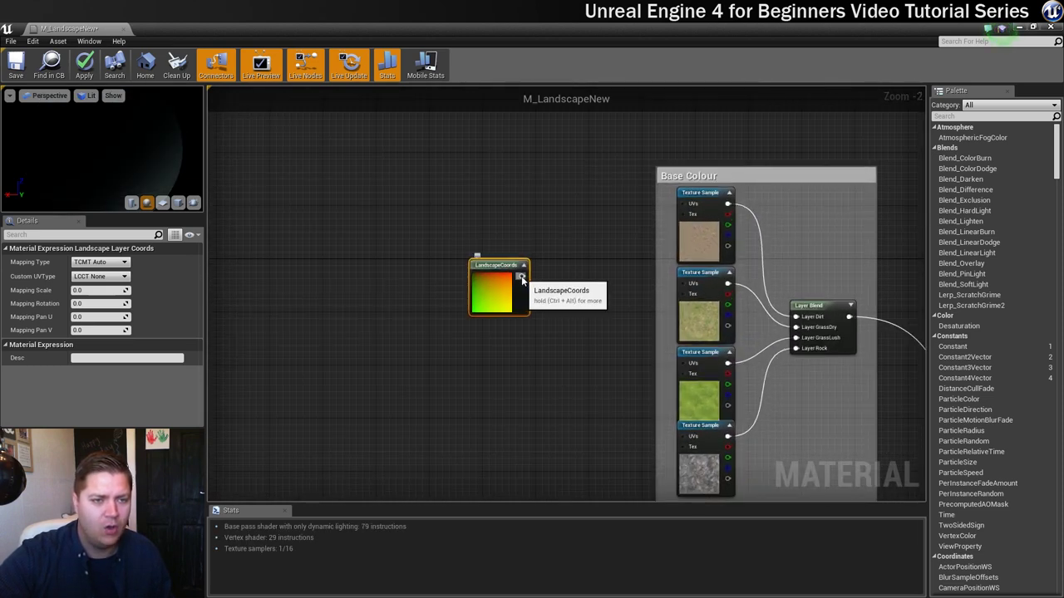
Connect LandscapeCoords to the UVs of all four Base Colour texture samples.
left_click_drag(522, 276, 682, 202)
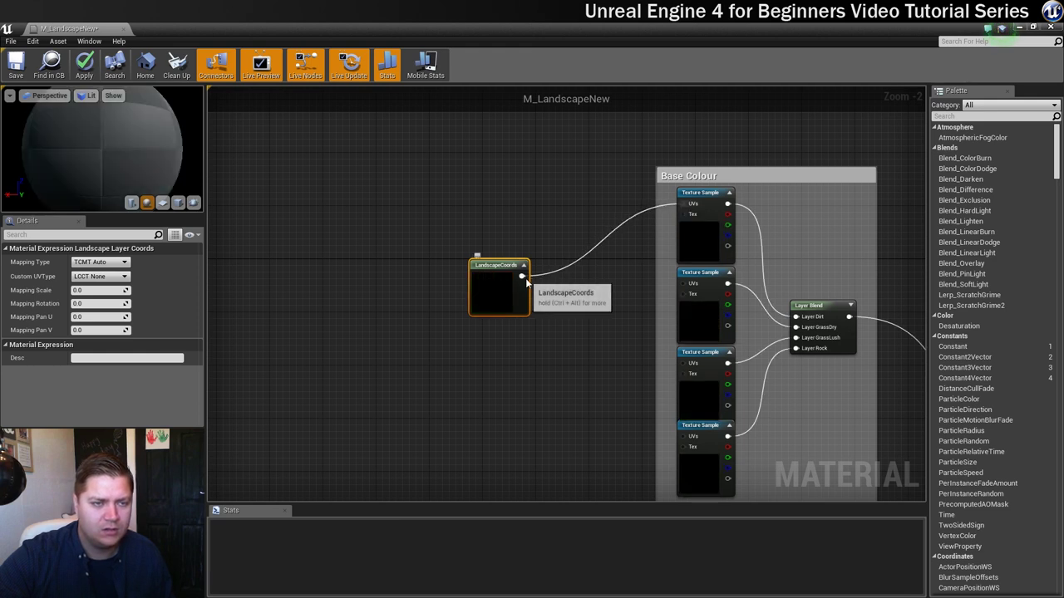
left_click_drag(522, 276, 683, 283)
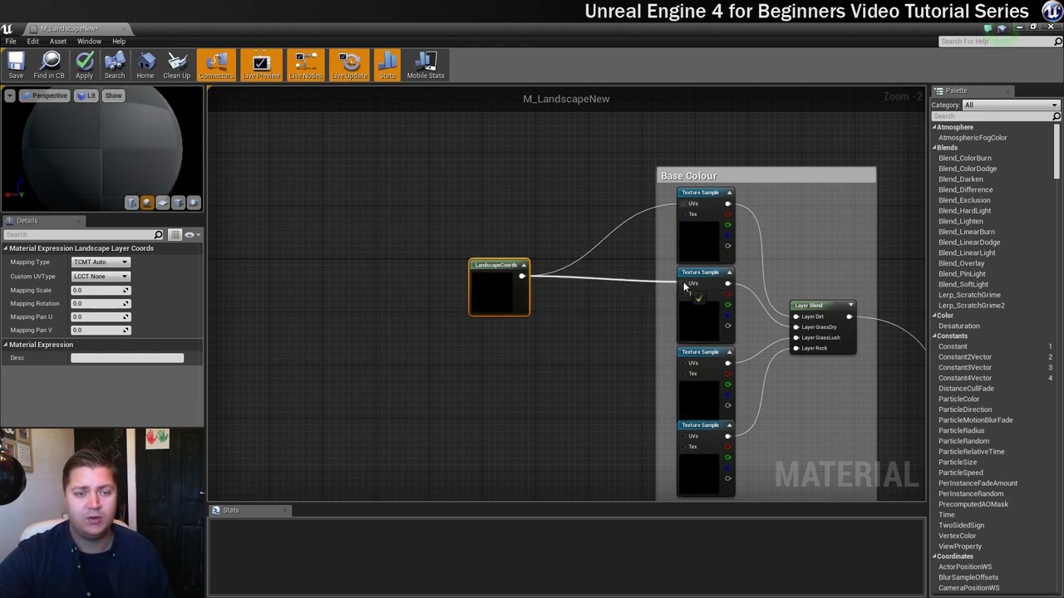
left_click_drag(522, 276, 684, 366)
left_click_drag(522, 276, 684, 436)
Move the LandscapeCoords node next to the Roughness textures.
right_click_drag(614, 430, 611, 335)
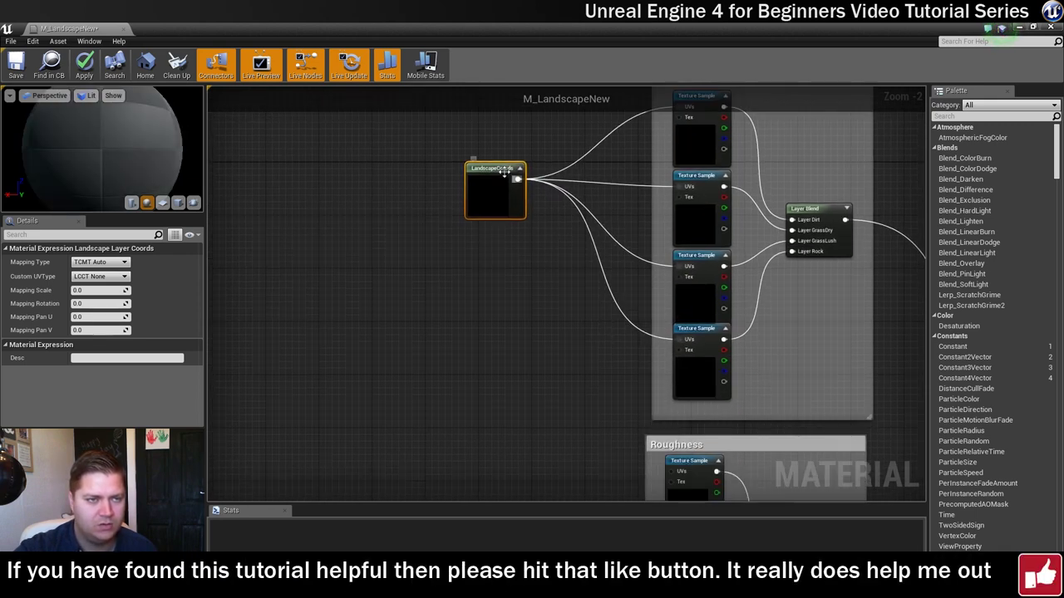
left_click_drag(503, 173, 513, 444)
right_click_drag(514, 445, 509, 189)
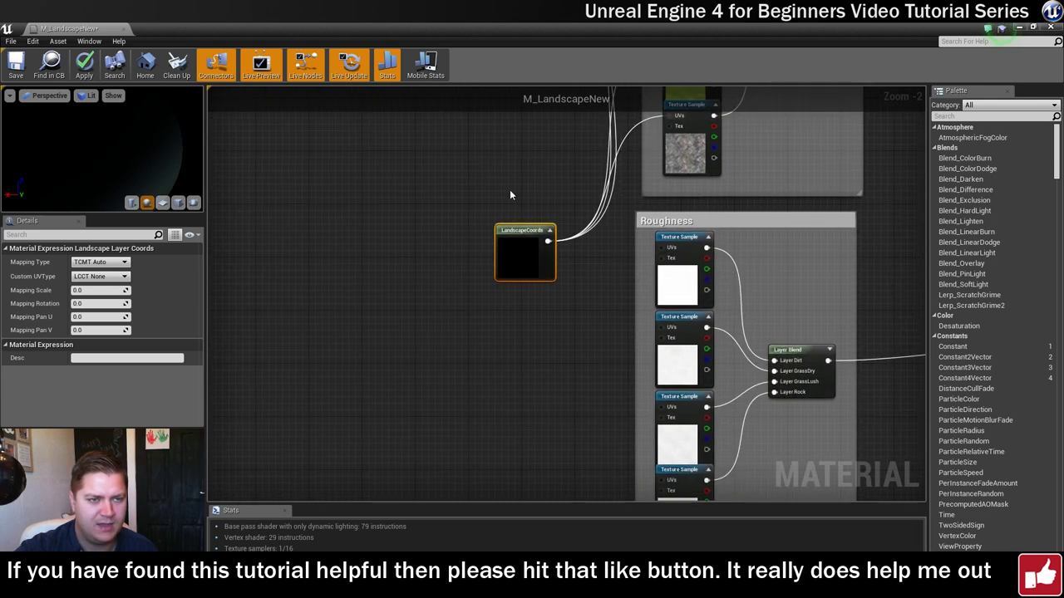
left_click_drag(551, 245, 663, 246)
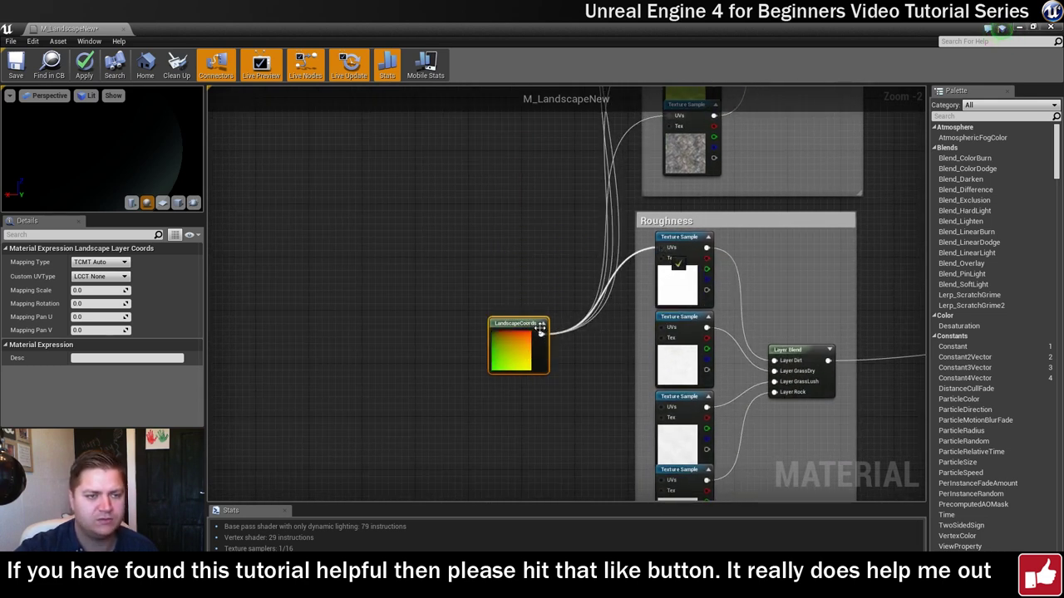
Connect LandscapeCoords to the UVs of the remaining Roughness texture samples.
left_click_drag(541, 333, 662, 329)
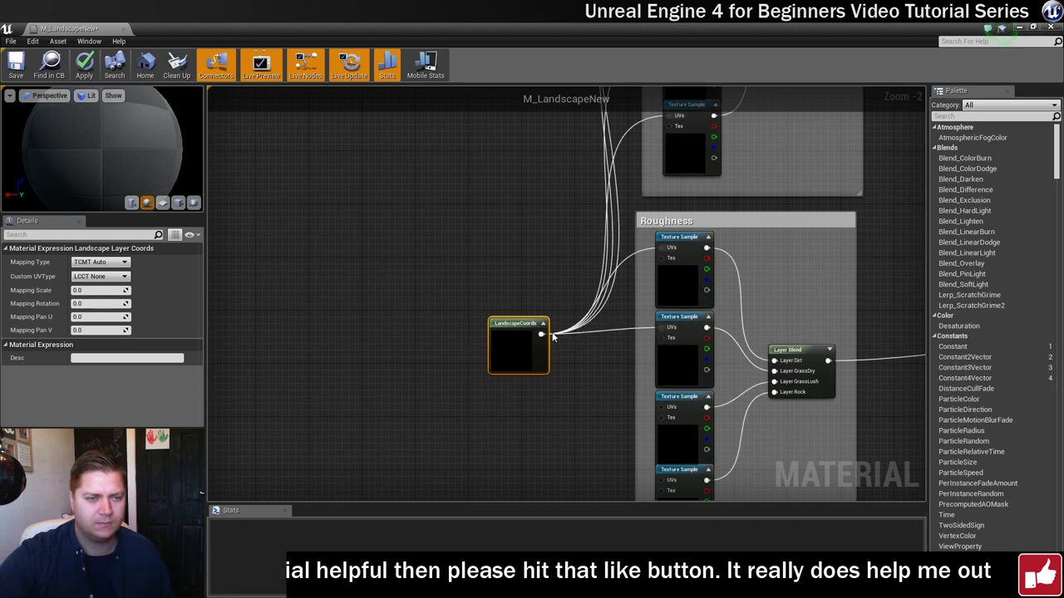
left_click_drag(541, 334, 659, 482)
right_click_drag(574, 455, 577, 243)
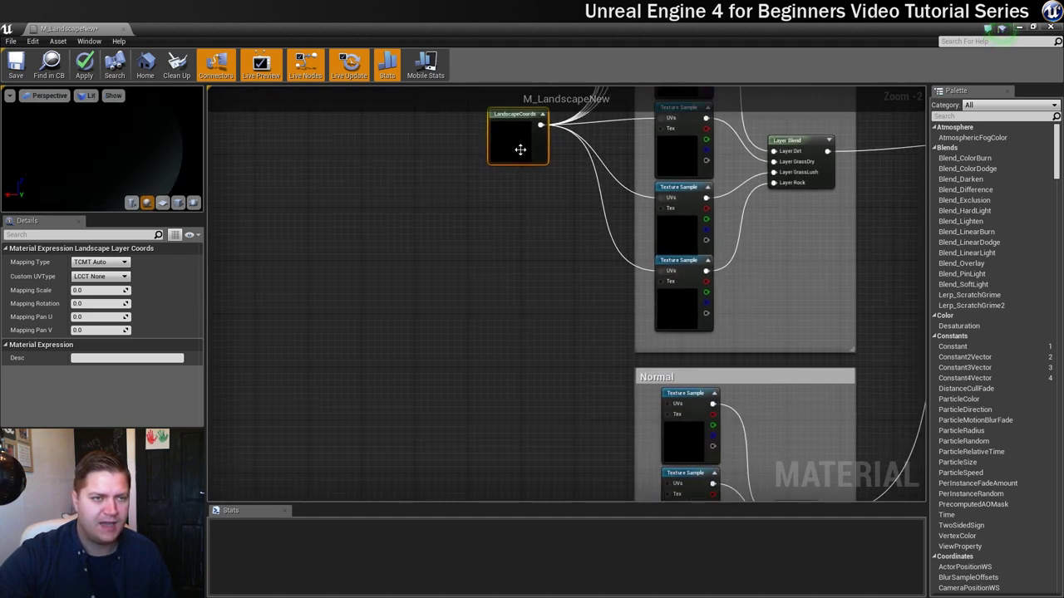
Move LandscapeCoords beside the Normal group and connect it to the Normal textures' UVs.
left_click_drag(521, 149, 538, 460)
right_click_drag(518, 344, 503, 251)
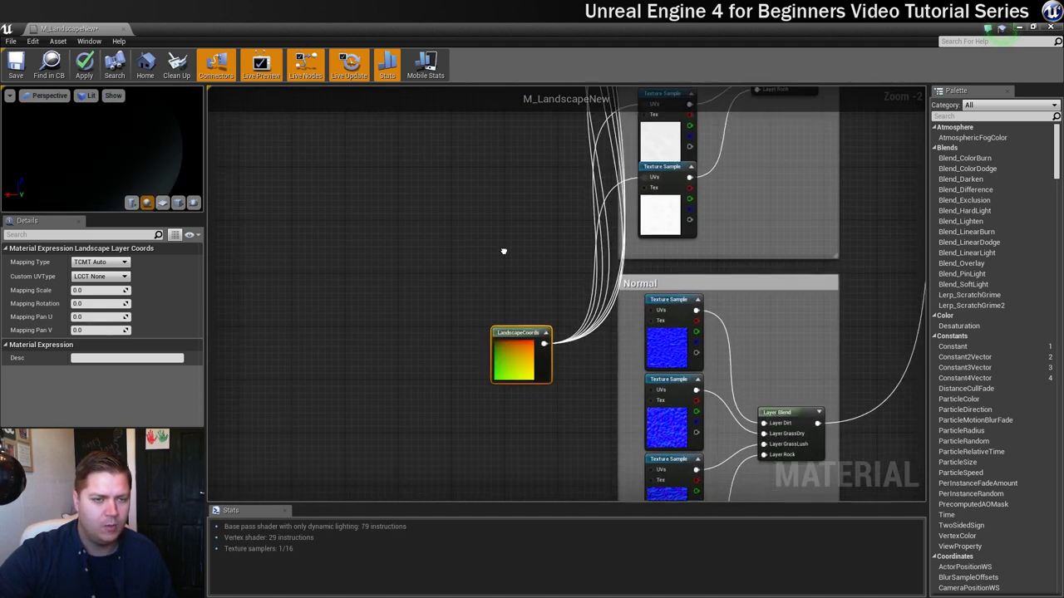
left_click_drag(506, 265, 633, 249)
left_click_drag(510, 350, 629, 482)
Move the LandscapeCoords node left of the three groups and save M_LandscapeNew.
scroll(479, 279, "down", 5)
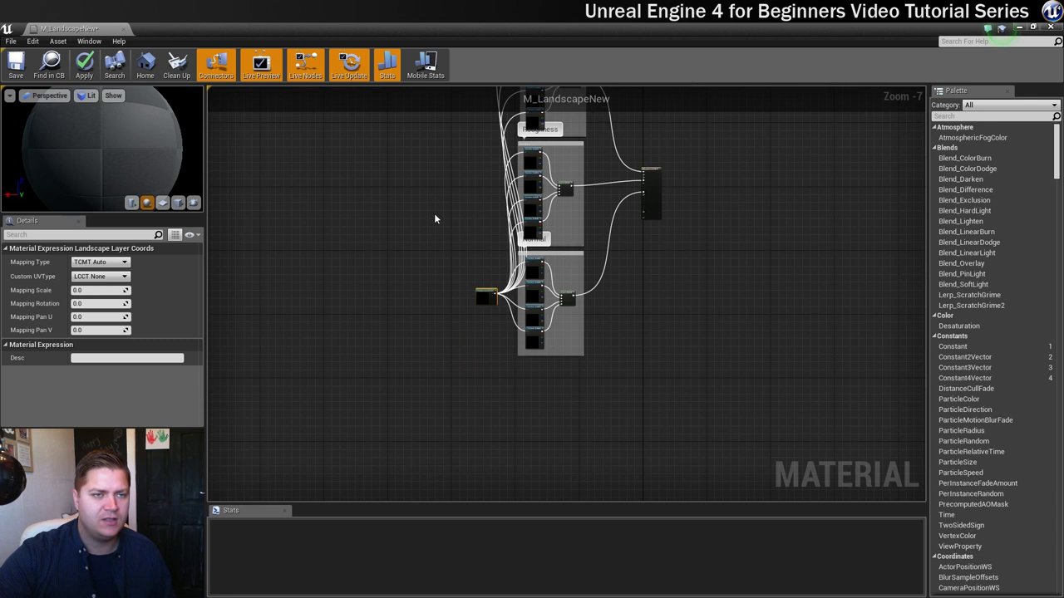
right_click_drag(434, 218, 554, 352)
left_click_drag(610, 431, 566, 329)
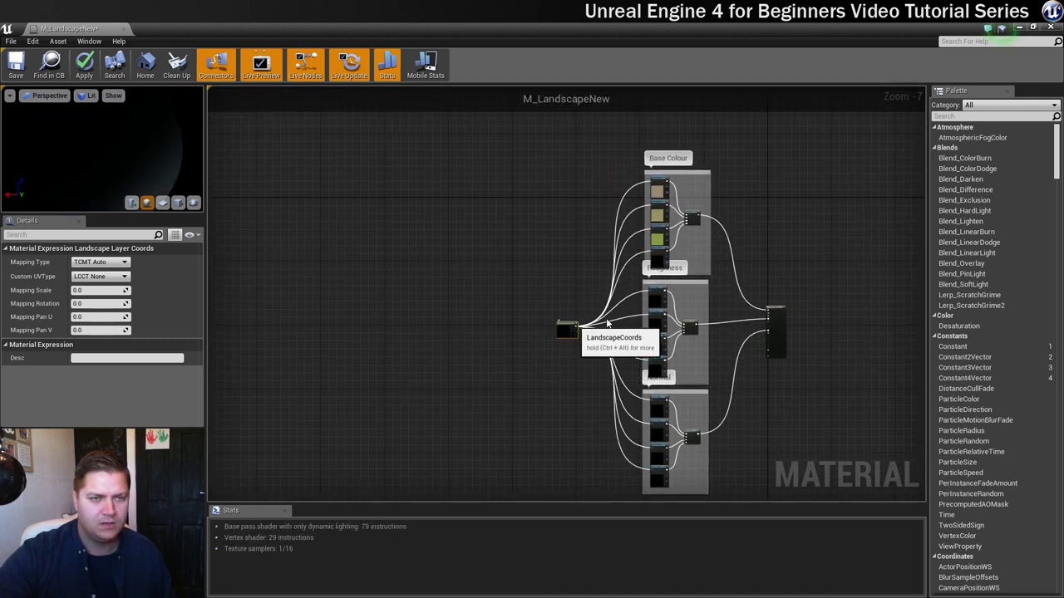
right_click_drag(784, 269, 708, 233)
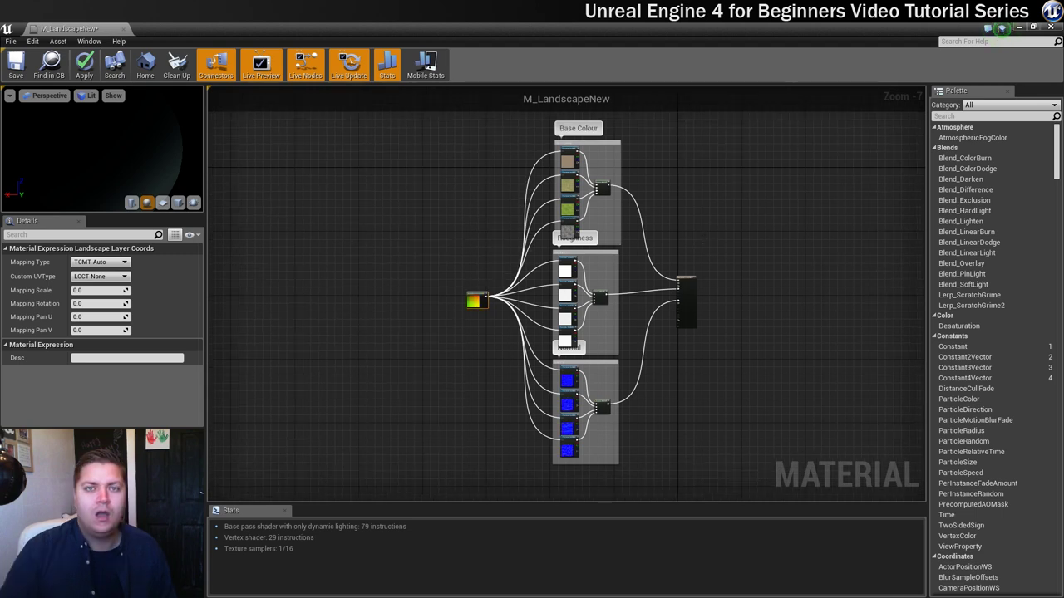
left_click(17, 65)
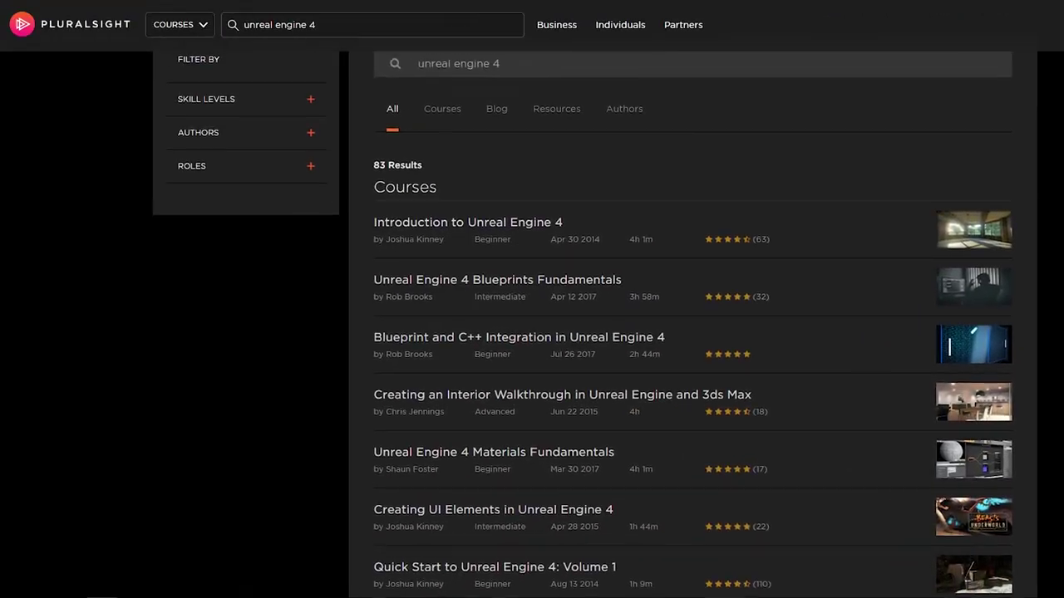
Scroll down through the Pluralsight 'unreal engine 4' course results.
scroll(582, 324, "down", 1)
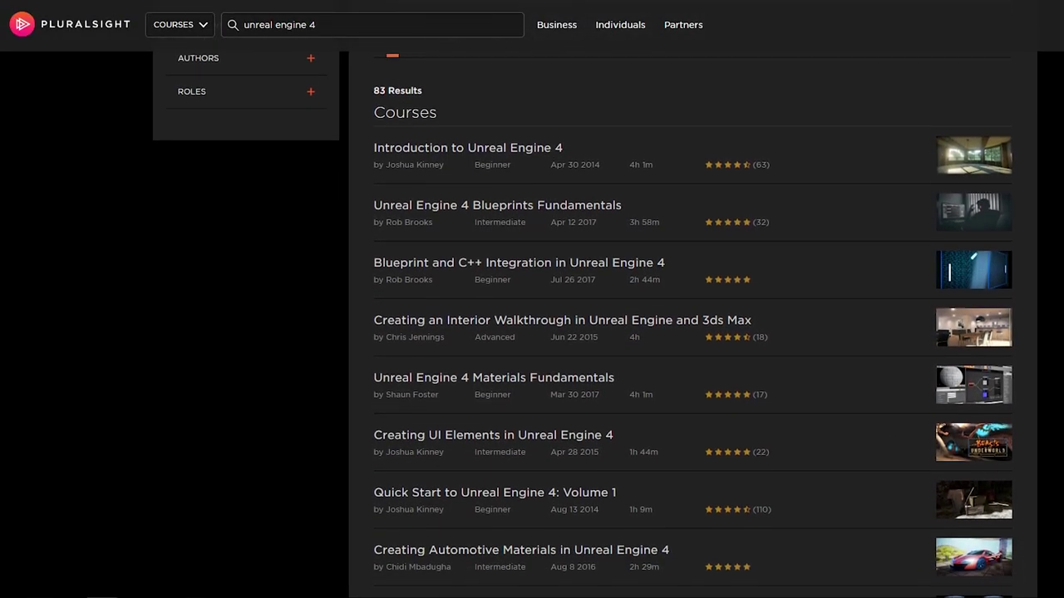
scroll(581, 324, "down", 1)
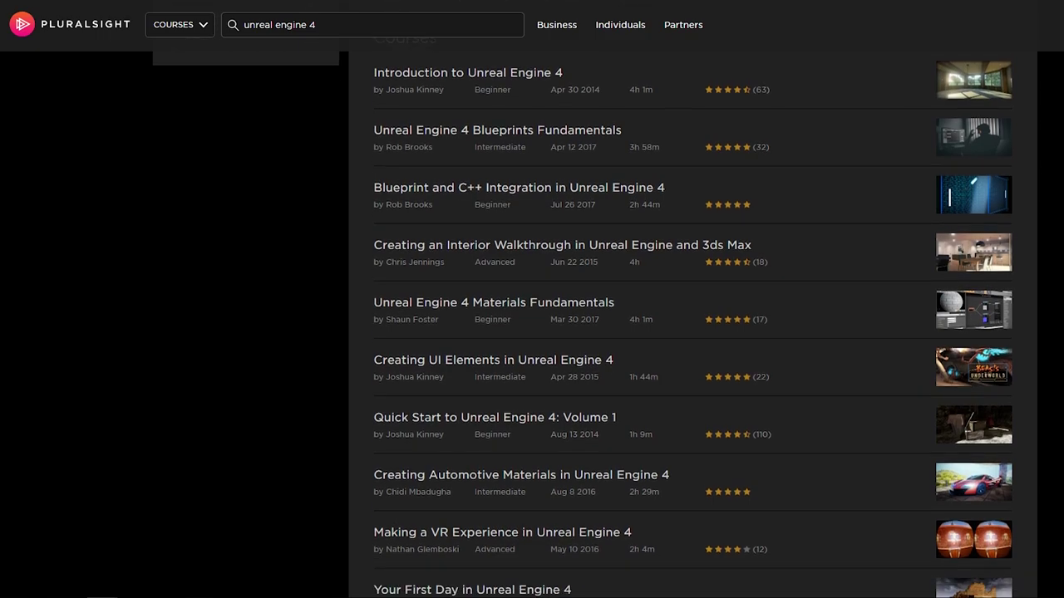
scroll(582, 324, "down", 1)
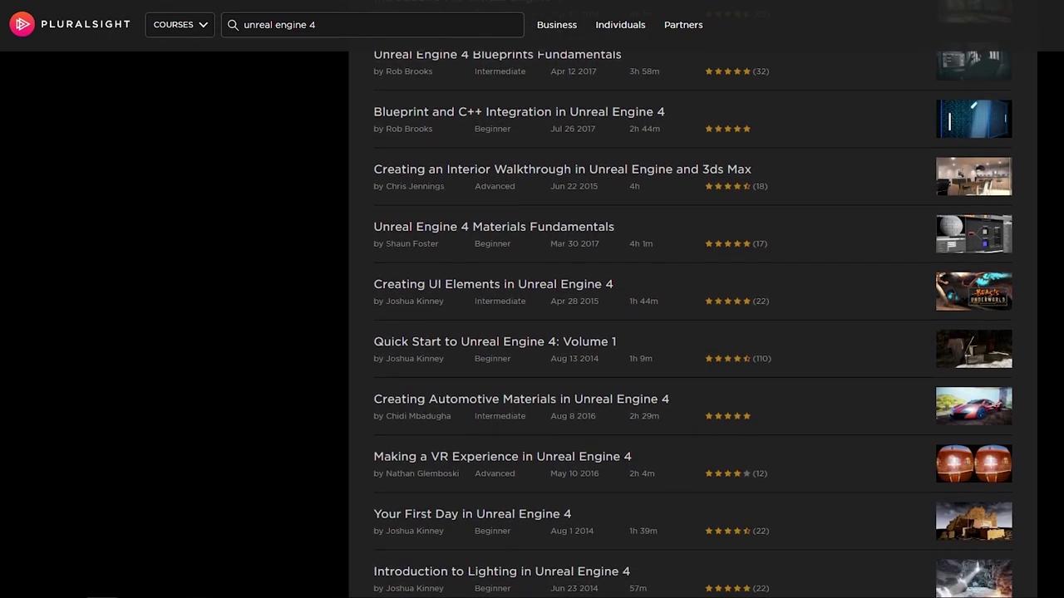
scroll(581, 324, "down", 1)
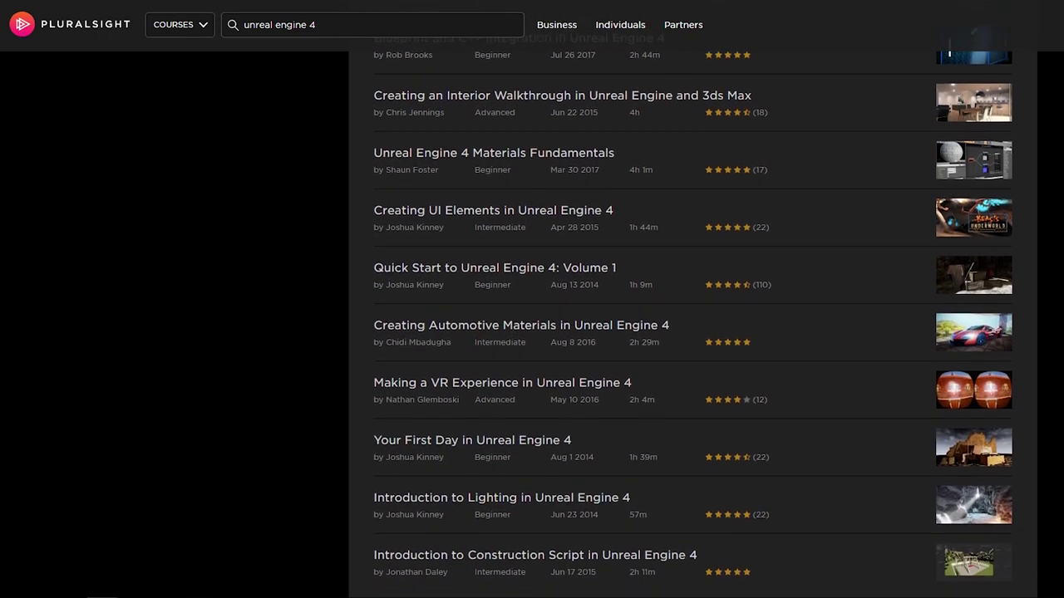
scroll(582, 324, "down", 1)
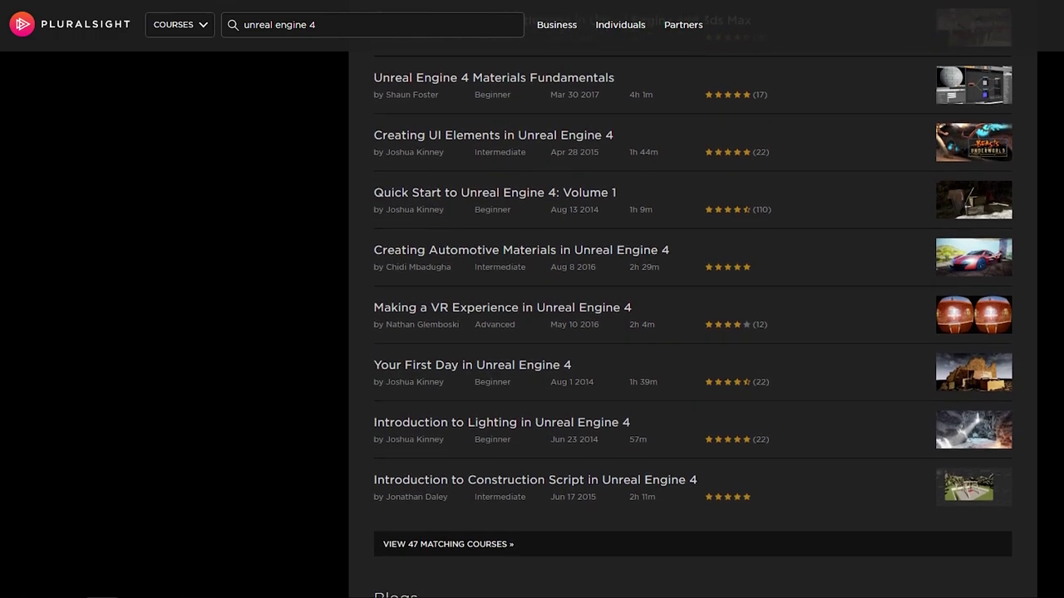
scroll(582, 325, "down", 1)
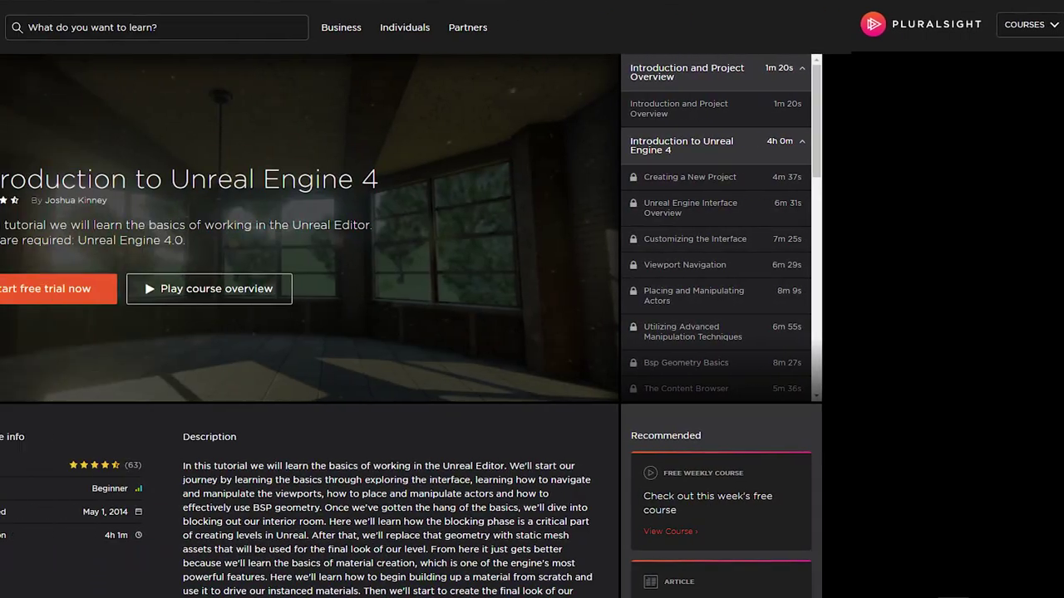